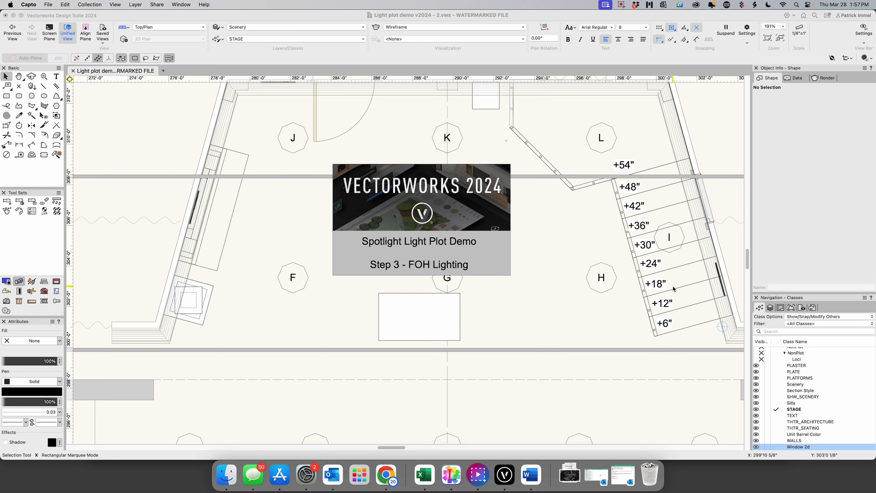
Step: Make the Lighting design layer active and create a backup copy of the document
{"action": "left_click", "coordinate": [476, 229]}
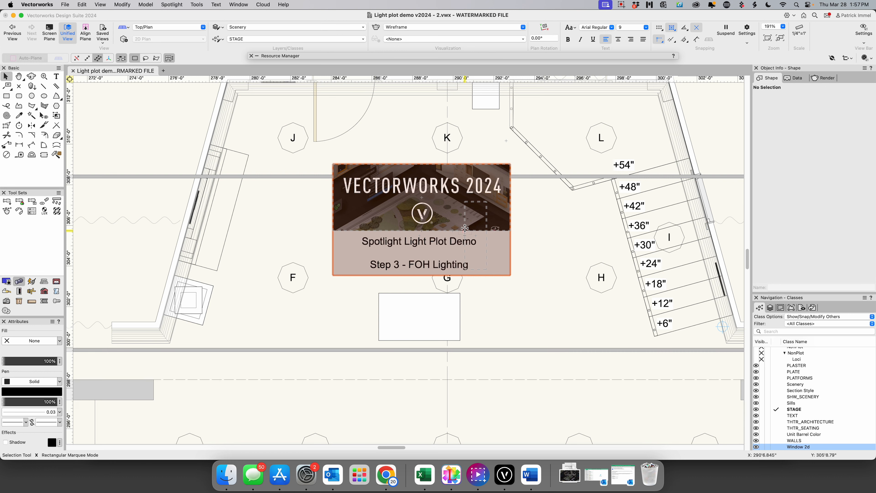
{"action": "scroll", "coordinate": [465, 229], "scroll_direction": "up", "scroll_amount": 2}
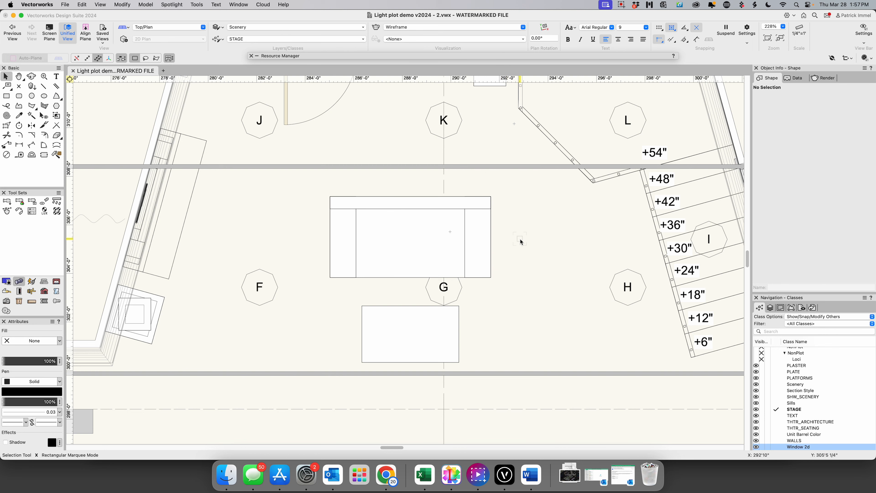
{"action": "scroll", "coordinate": [521, 241], "scroll_direction": "down", "scroll_amount": 8}
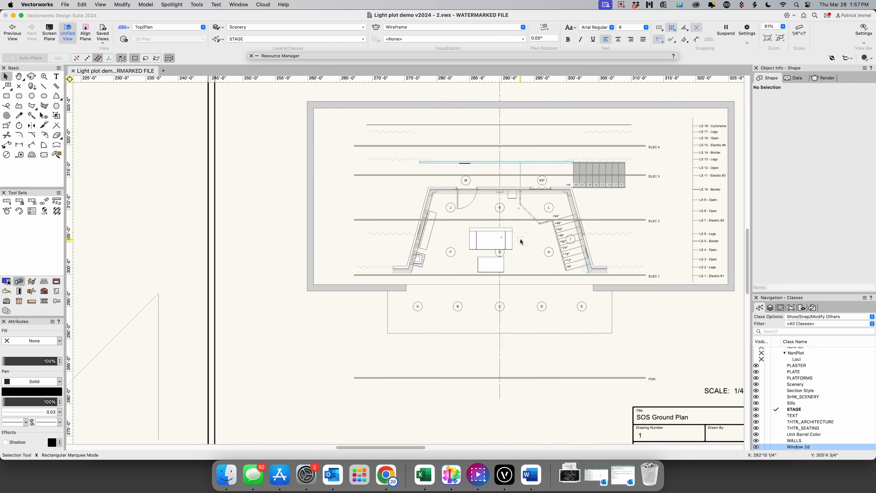
{"action": "scroll", "coordinate": [521, 242], "scroll_direction": "down", "scroll_amount": 1}
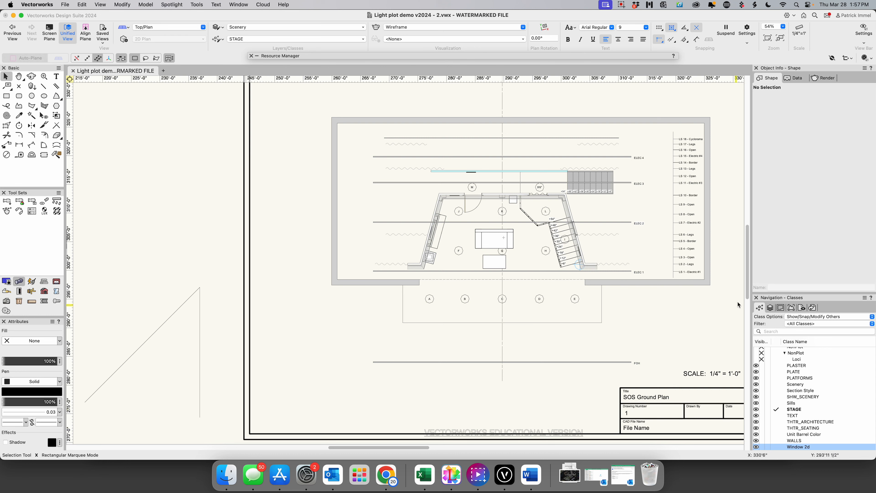
{"action": "scroll", "coordinate": [709, 285], "scroll_direction": "up", "scroll_amount": 4}
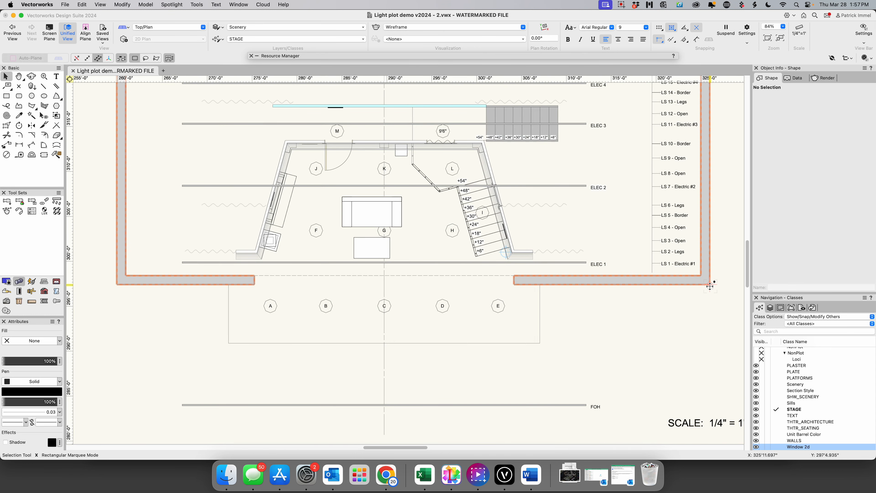
{"action": "left_click", "coordinate": [257, 56]}
{"action": "left_click", "coordinate": [248, 29]}
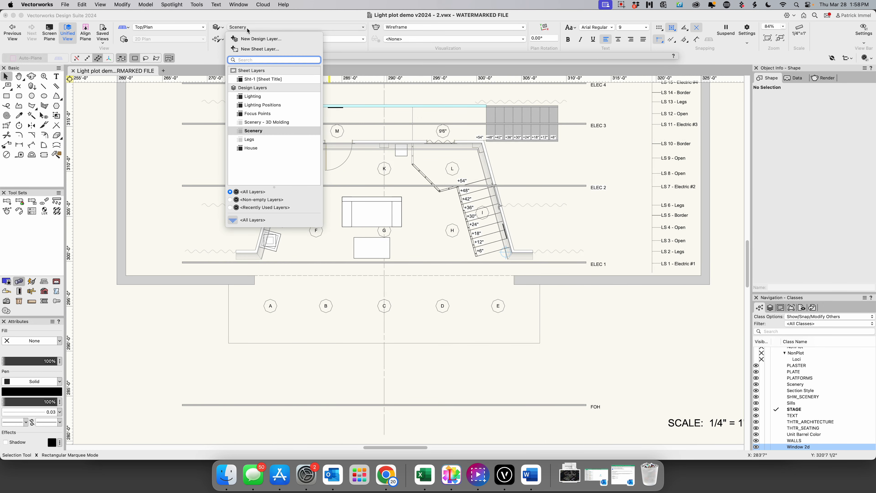
{"action": "left_click", "coordinate": [258, 97]}
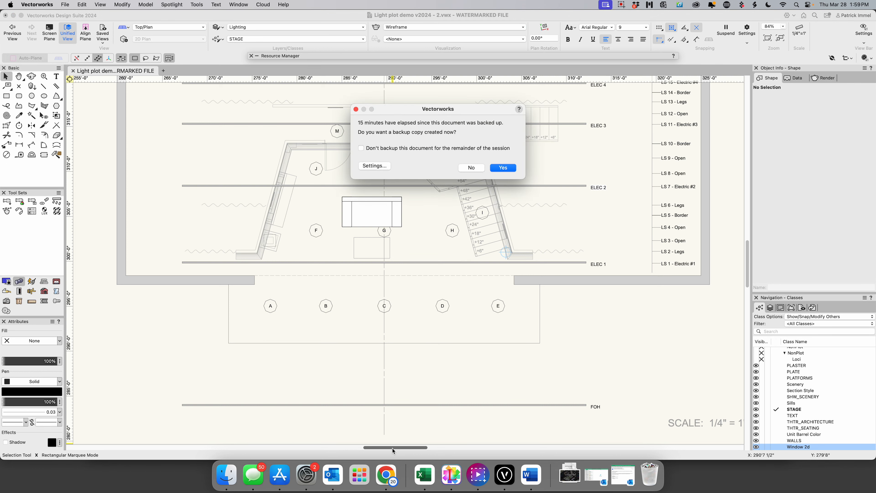
{"action": "left_click", "coordinate": [505, 169]}
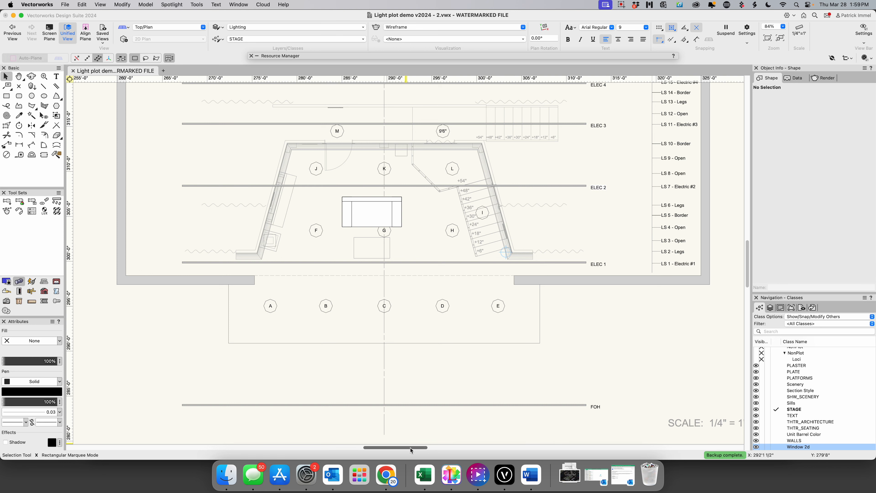
Step: Move the angled guide line group from outside the sheet border so its upper corner sits on the centre of focus point A
{"action": "left_click_drag", "start_coordinate": [411, 450], "coordinate": [387, 450]}
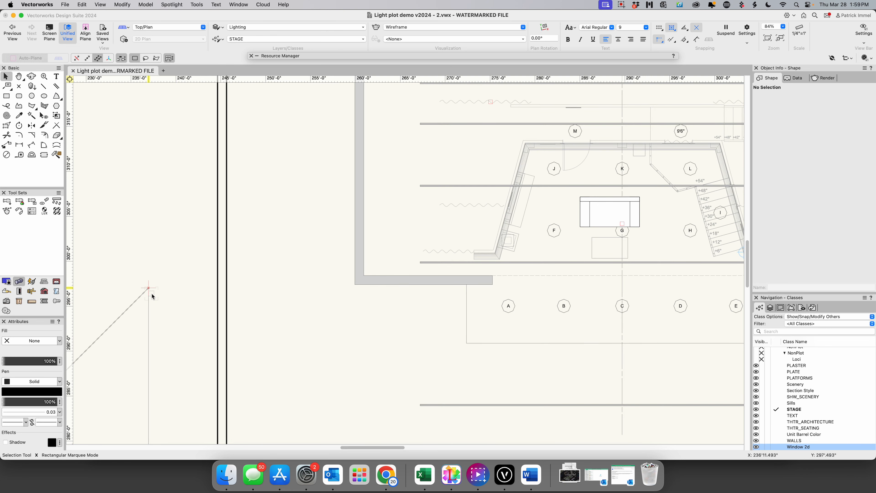
{"action": "left_click_drag", "start_coordinate": [152, 295], "coordinate": [541, 299]}
{"action": "scroll", "coordinate": [550, 327], "scroll_direction": "down", "scroll_amount": 3}
{"action": "scroll", "coordinate": [548, 325], "scroll_direction": "up", "scroll_amount": 2}
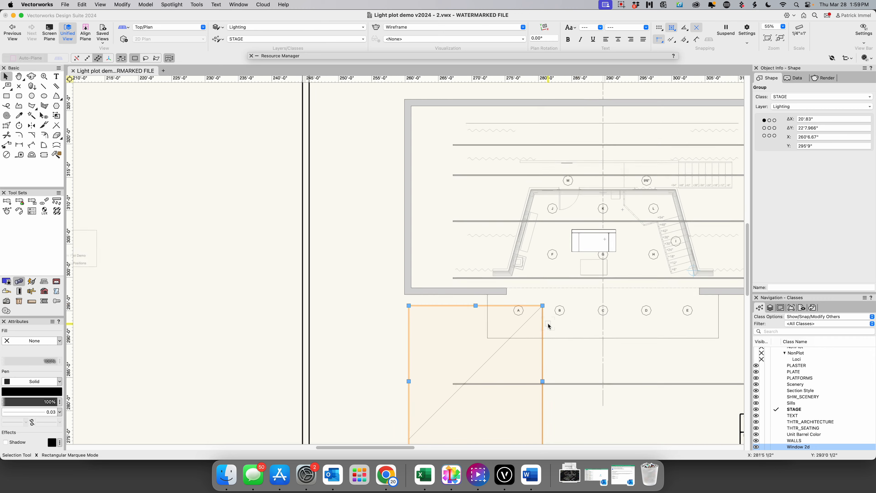
{"action": "scroll", "coordinate": [549, 325], "scroll_direction": "up", "scroll_amount": 1}
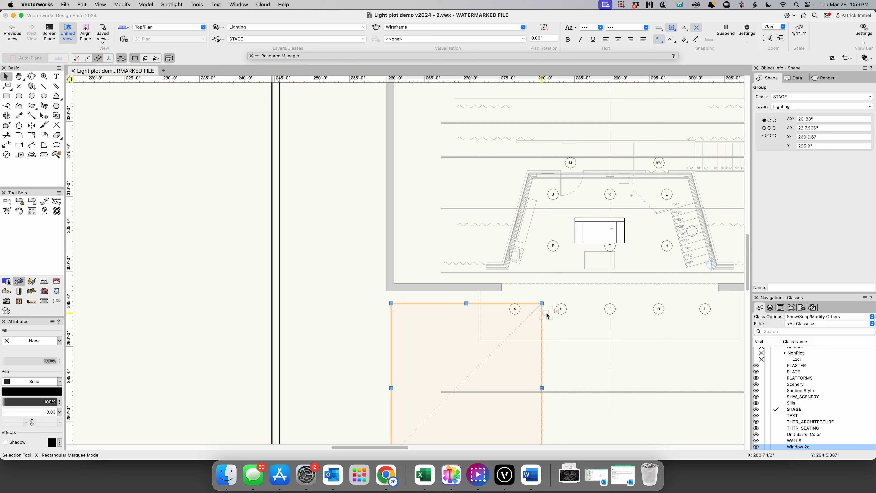
{"action": "left_click_drag", "start_coordinate": [542, 304], "coordinate": [515, 308]}
{"action": "scroll", "coordinate": [515, 308], "scroll_direction": "up", "scroll_amount": 1}
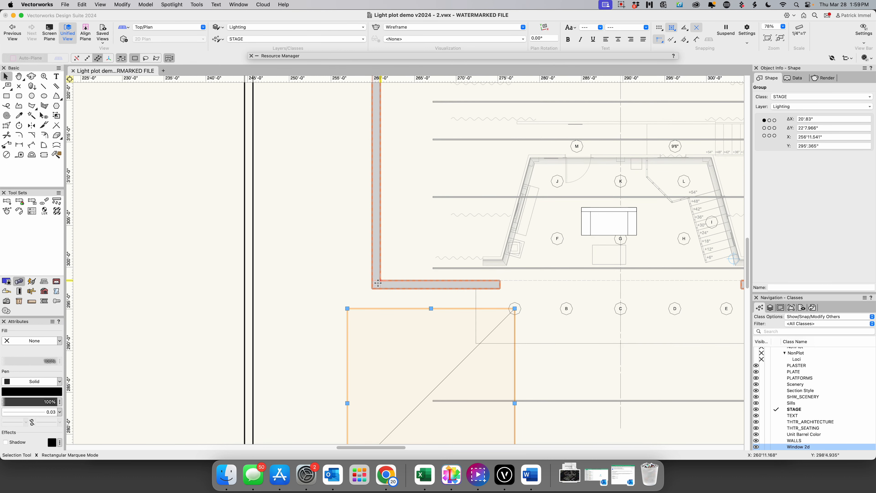
{"action": "left_click", "coordinate": [285, 214]}
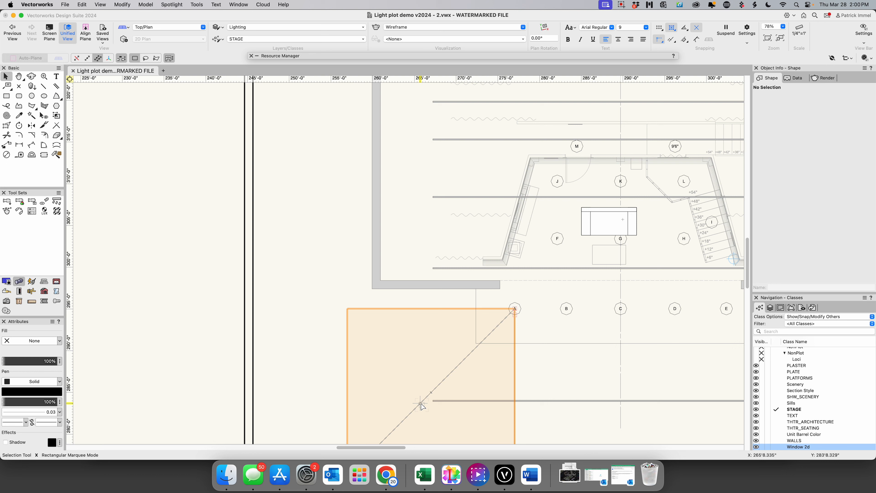
Step: Start the Lighting Device tool and choose the Light Instr ETC Source 4 70deg symbol from the open drawing's resources
{"action": "mouse_move", "coordinate": [421, 405]}
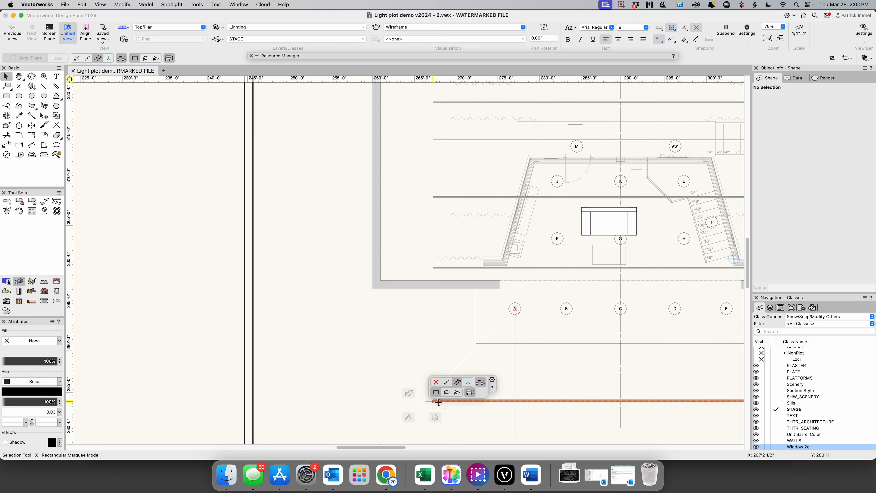
{"action": "mouse_move", "coordinate": [396, 438]}
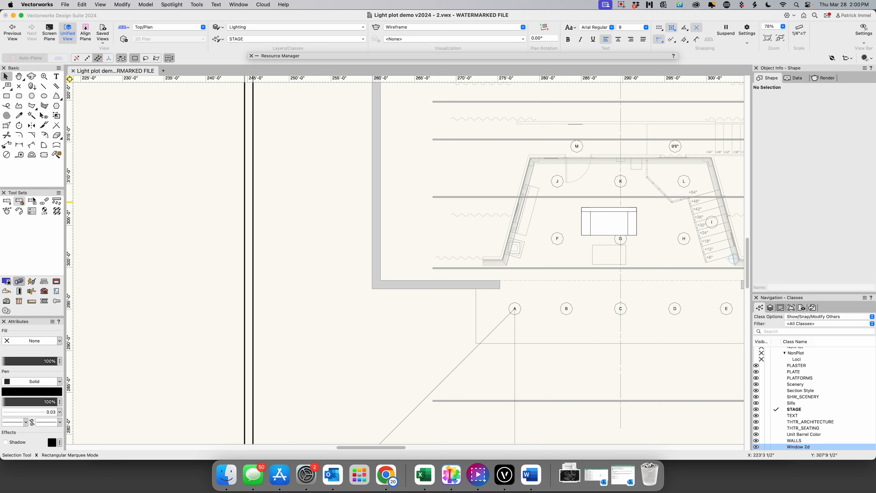
{"action": "left_click", "coordinate": [8, 201]}
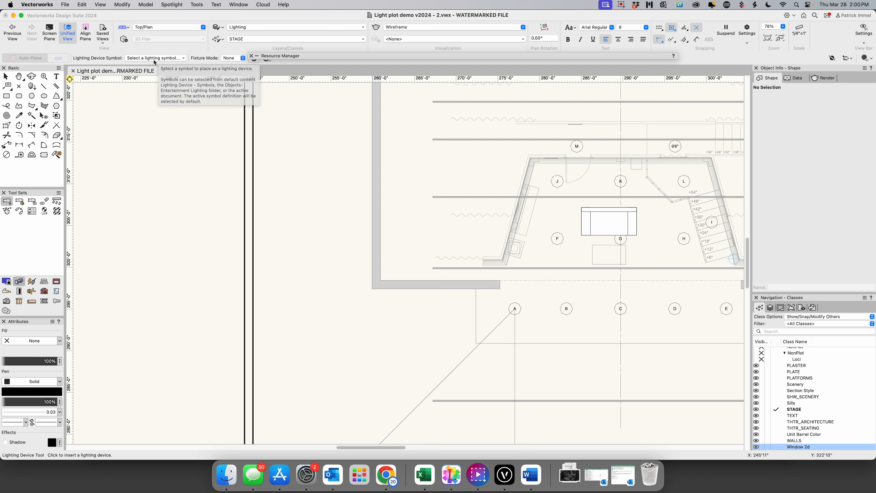
{"action": "left_click", "coordinate": [182, 58]}
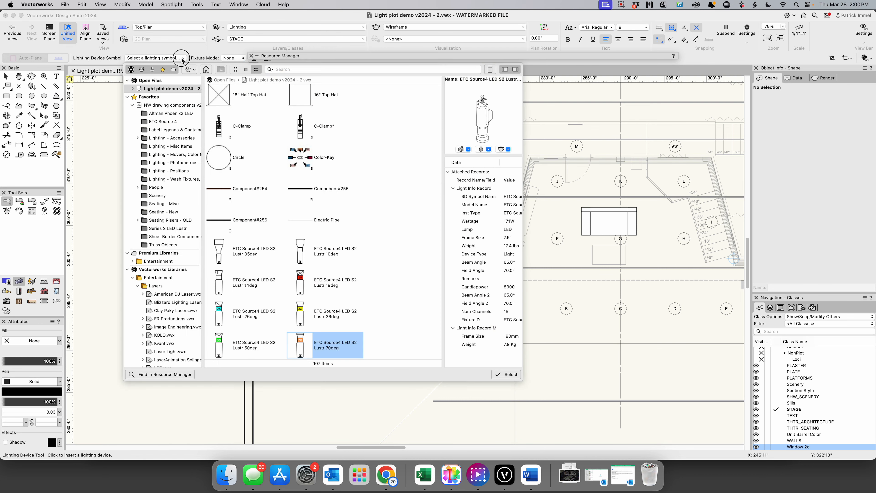
{"action": "left_click", "coordinate": [182, 58]}
{"action": "left_click", "coordinate": [182, 58]}
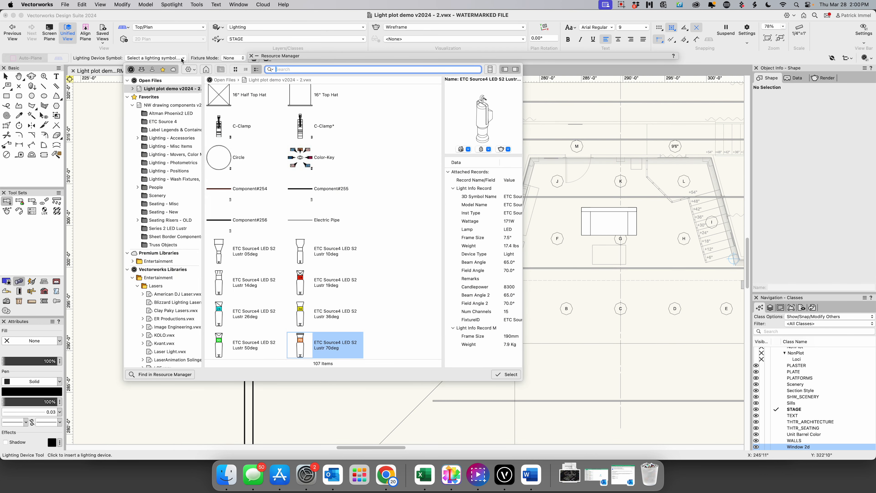
{"action": "scroll", "coordinate": [247, 200], "scroll_direction": "down", "scroll_amount": 3}
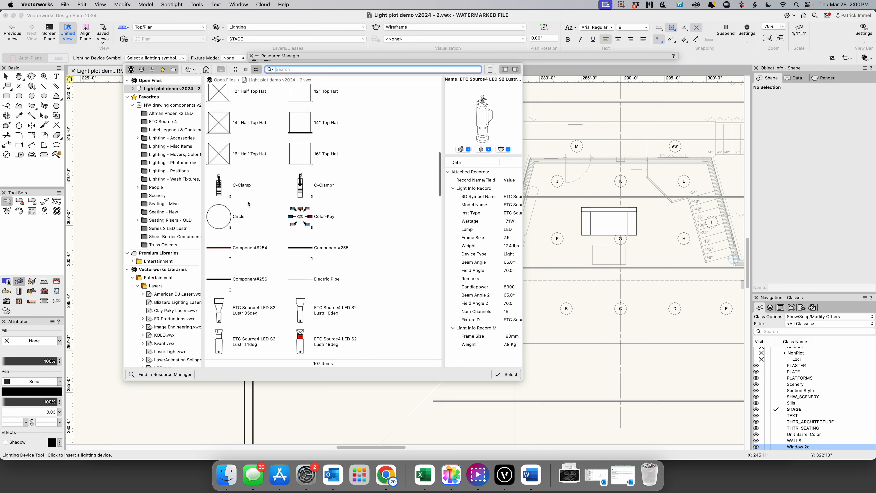
{"action": "scroll", "coordinate": [247, 201], "scroll_direction": "down", "scroll_amount": 10}
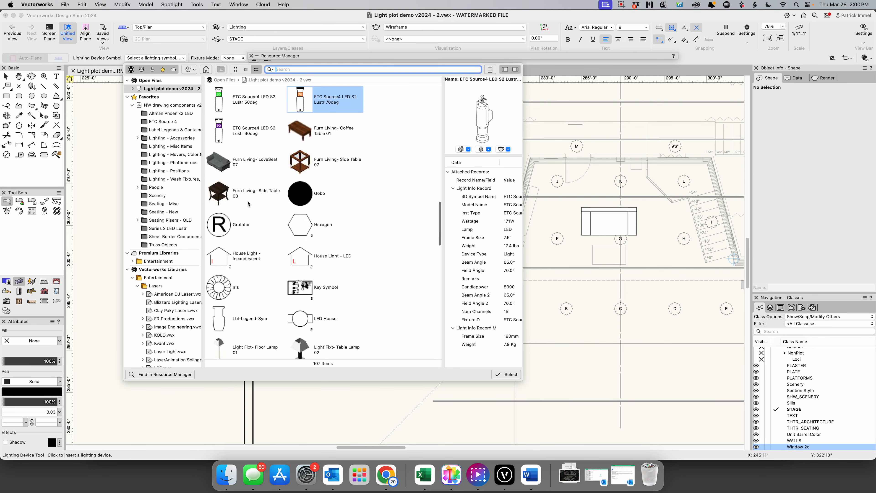
{"action": "scroll", "coordinate": [247, 202], "scroll_direction": "down", "scroll_amount": 7}
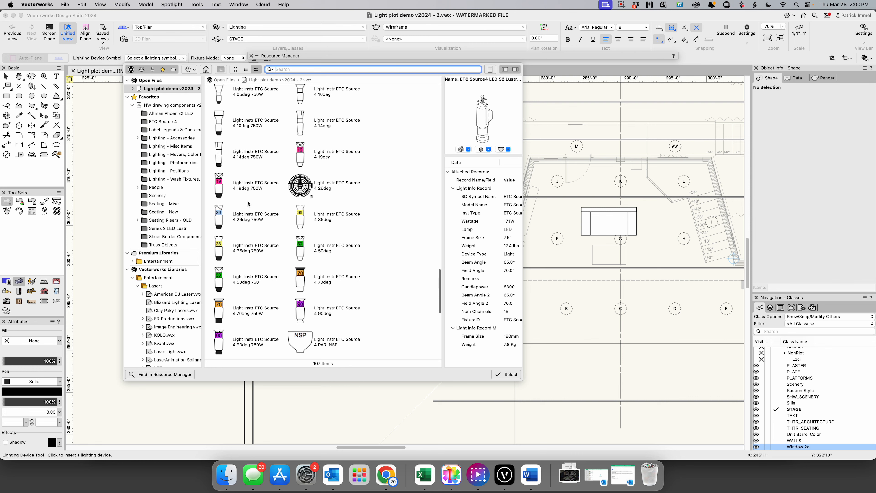
{"action": "scroll", "coordinate": [248, 203], "scroll_direction": "up", "scroll_amount": 1}
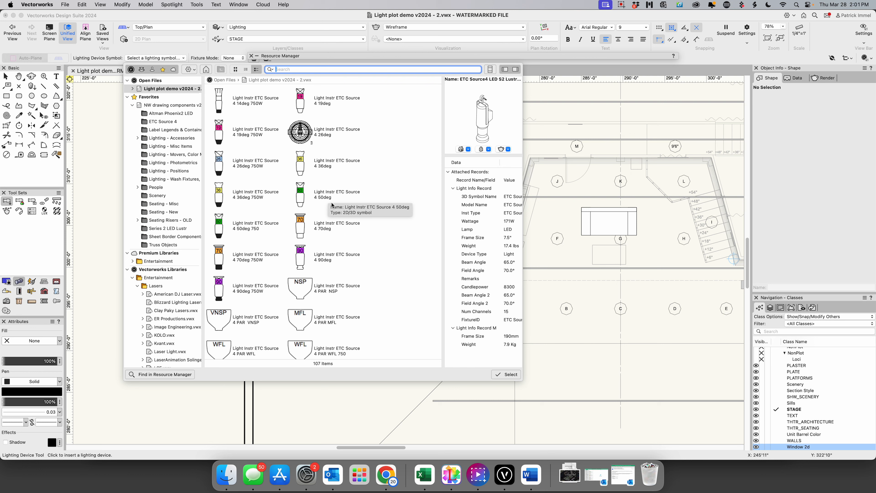
{"action": "scroll", "coordinate": [332, 205], "scroll_direction": "down", "scroll_amount": 1}
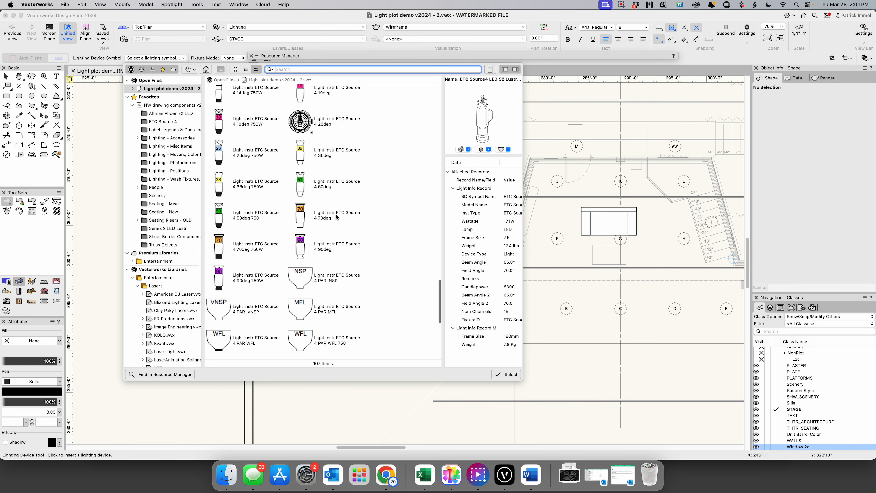
{"action": "left_click", "coordinate": [302, 218]}
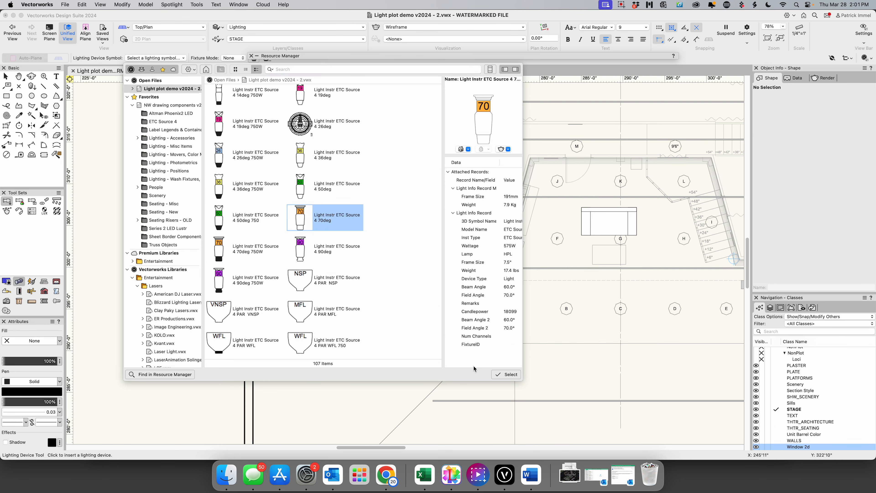
{"action": "left_click", "coordinate": [510, 376]}
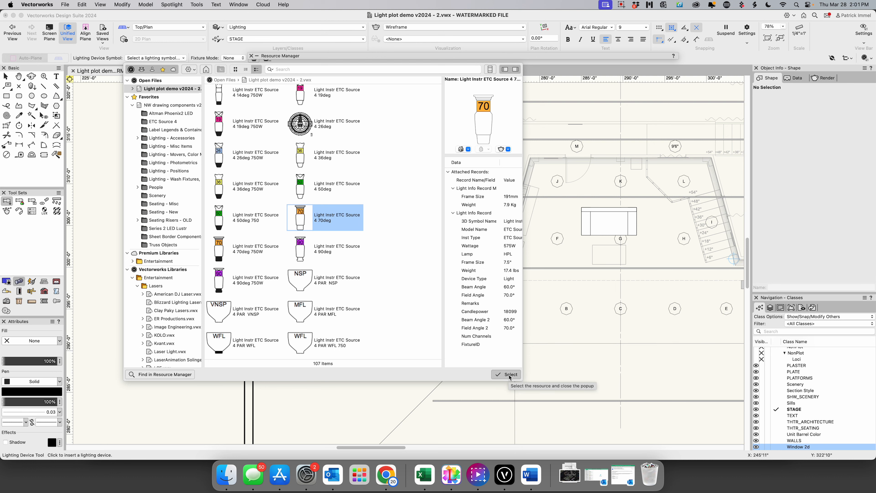
{"action": "left_click", "coordinate": [509, 375]}
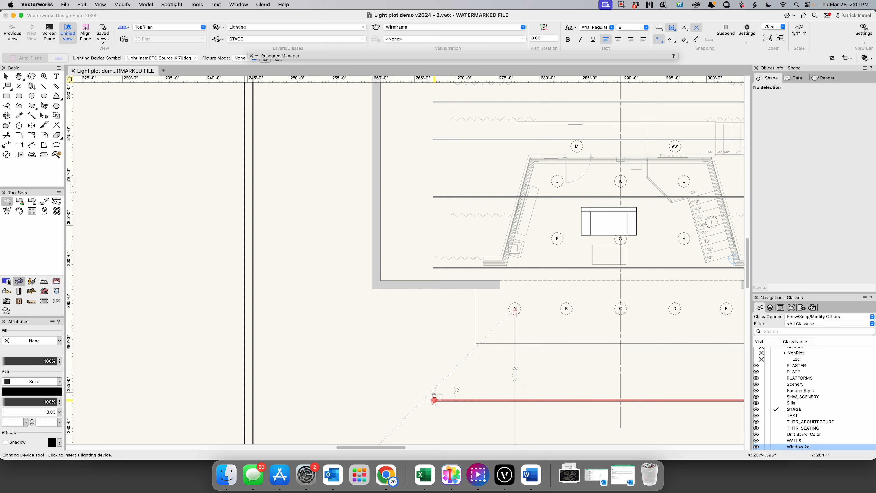
Step: Place the lighting device at the left end of the FOH pipe, near the diagonal guide line, and aim it at focus point A
{"action": "left_click", "coordinate": [439, 397]}
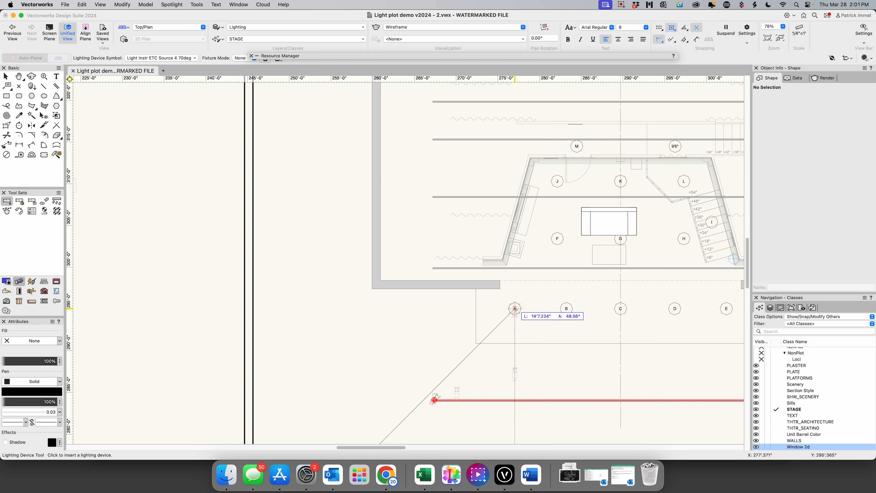
{"action": "left_click", "coordinate": [516, 310]}
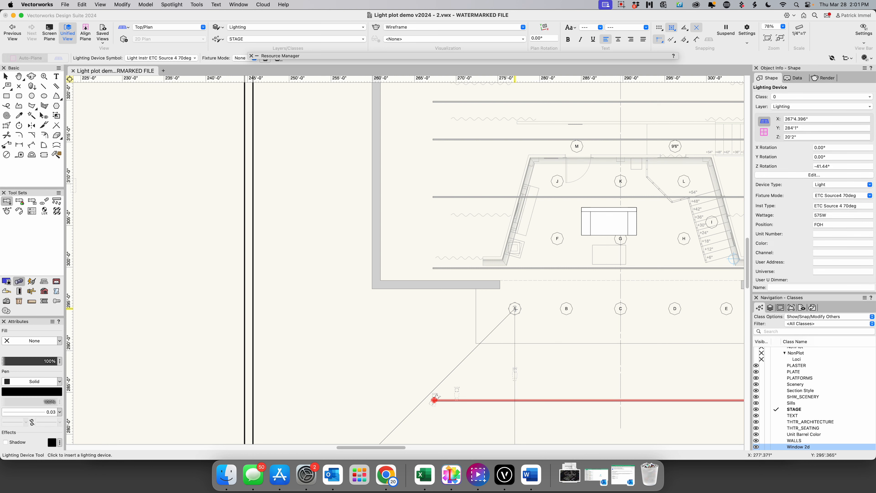
{"action": "scroll", "coordinate": [515, 309], "scroll_direction": "down", "scroll_amount": 3}
{"action": "scroll", "coordinate": [530, 328], "scroll_direction": "up", "scroll_amount": 5}
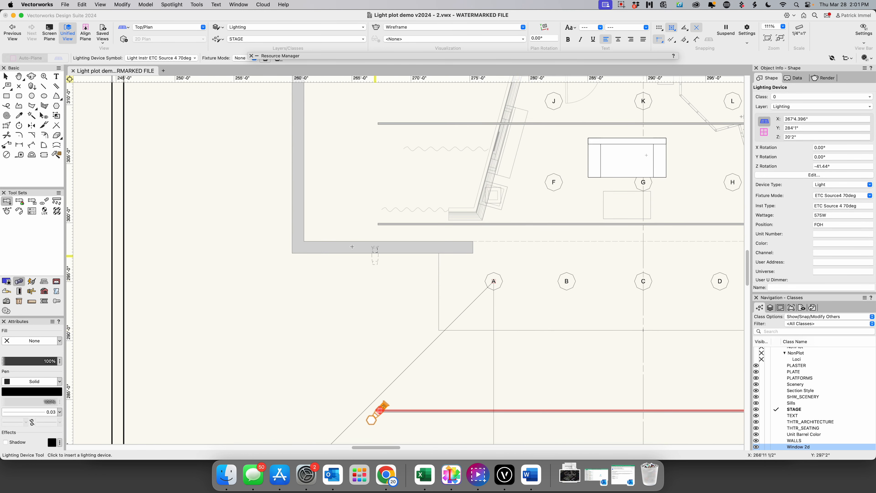
{"action": "left_click", "coordinate": [5, 76]}
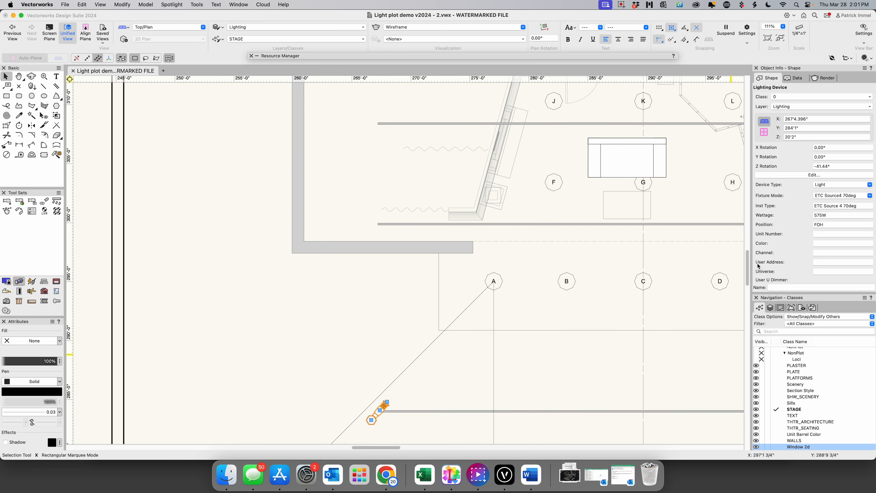
Step: Make NW Legend Gen the active label legend in the Label Legend Manager
{"action": "left_click_drag", "start_coordinate": [749, 259], "coordinate": [749, 273]}
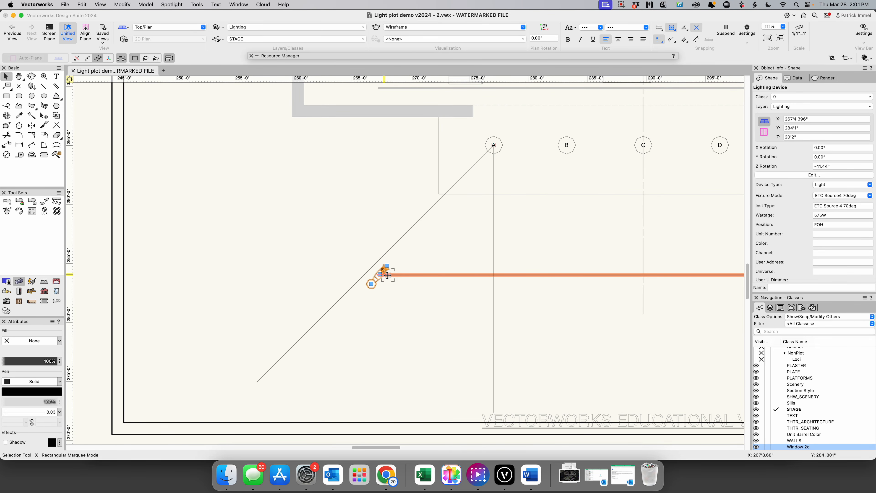
{"action": "key", "text": "c"}
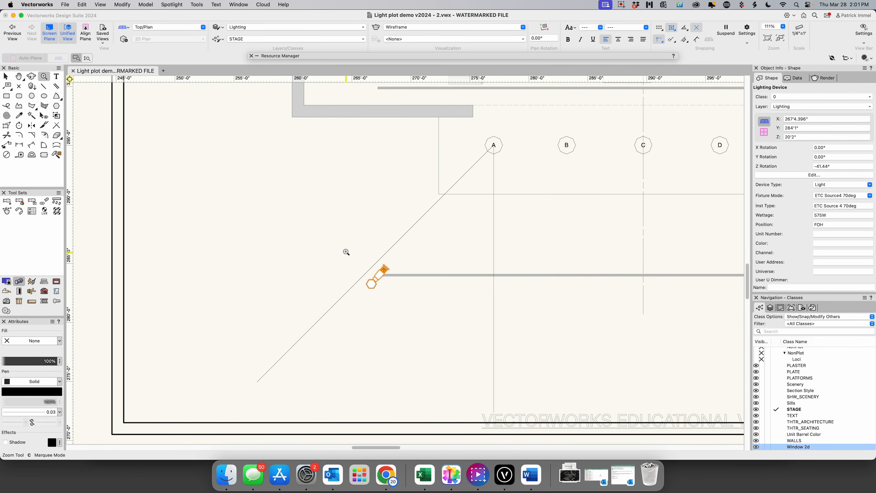
{"action": "left_click_drag", "start_coordinate": [347, 245], "coordinate": [410, 327]}
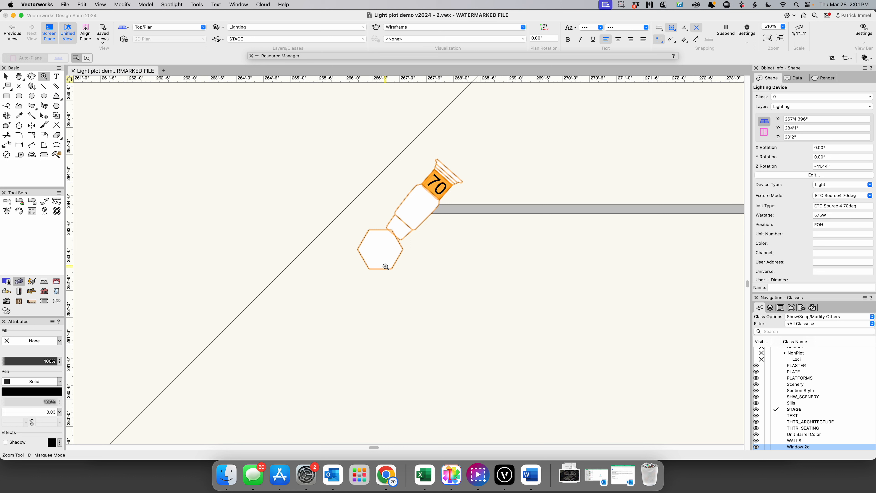
{"action": "mouse_move", "coordinate": [386, 270]}
{"action": "left_click", "coordinate": [172, 5]}
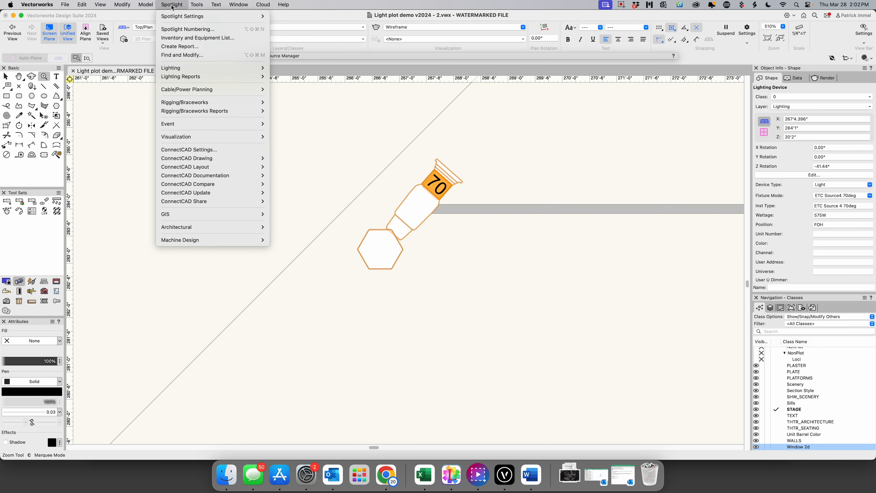
{"action": "mouse_move", "coordinate": [178, 71]}
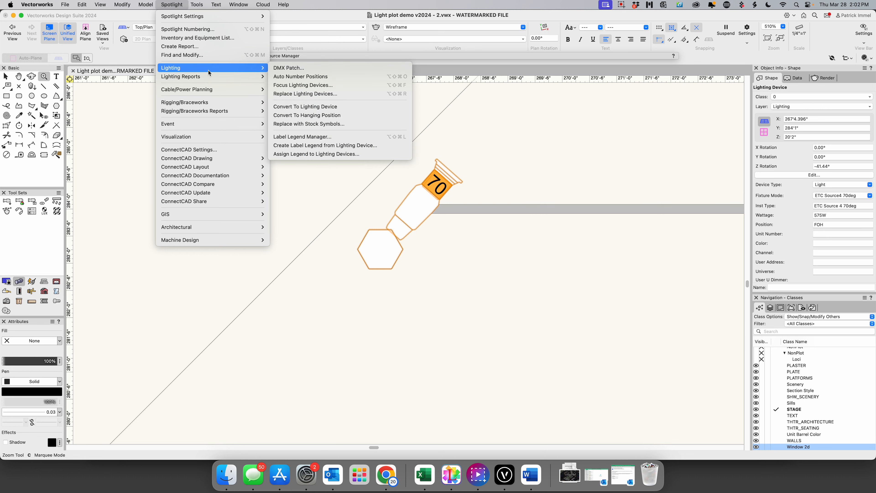
{"action": "left_click", "coordinate": [330, 138]}
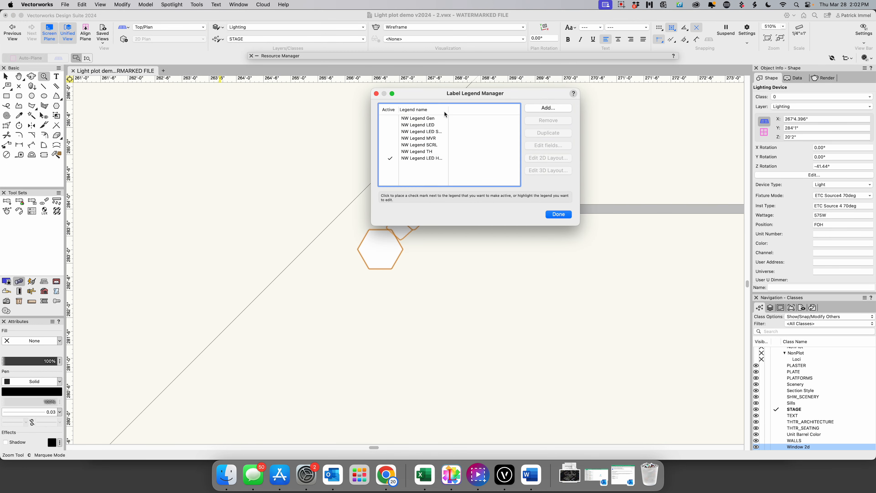
{"action": "left_click_drag", "start_coordinate": [449, 110], "coordinate": [473, 112]}
{"action": "left_click", "coordinate": [392, 118]}
{"action": "left_click", "coordinate": [419, 119]}
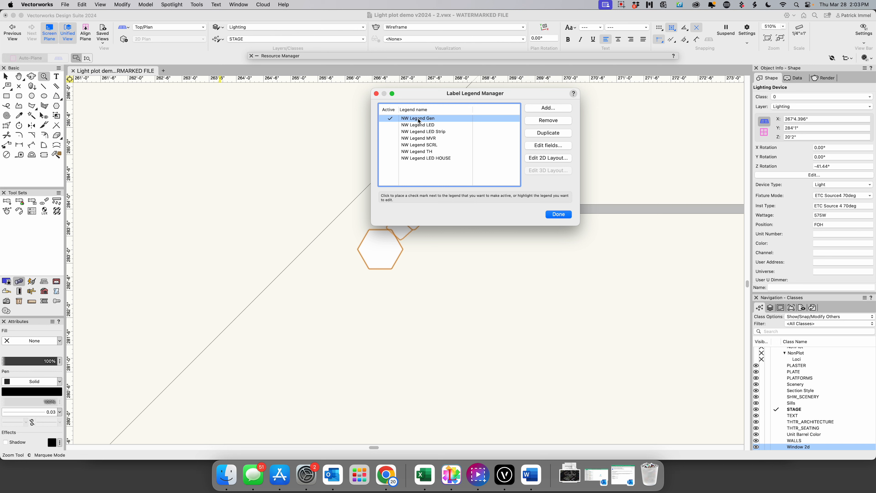
{"action": "left_click", "coordinate": [558, 215]}
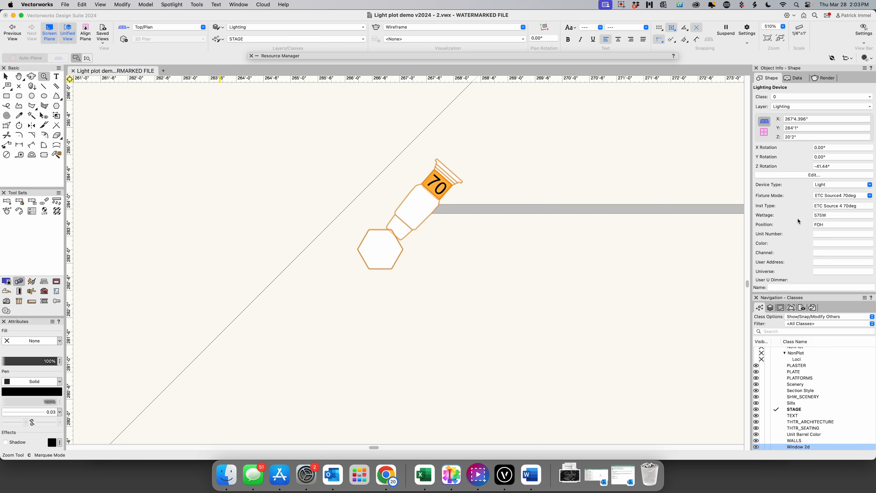
Step: Assign the NW Legend Gen label legend to the selected lighting device on the FOH pipe
{"action": "scroll", "coordinate": [798, 221], "scroll_direction": "down", "scroll_amount": 3}
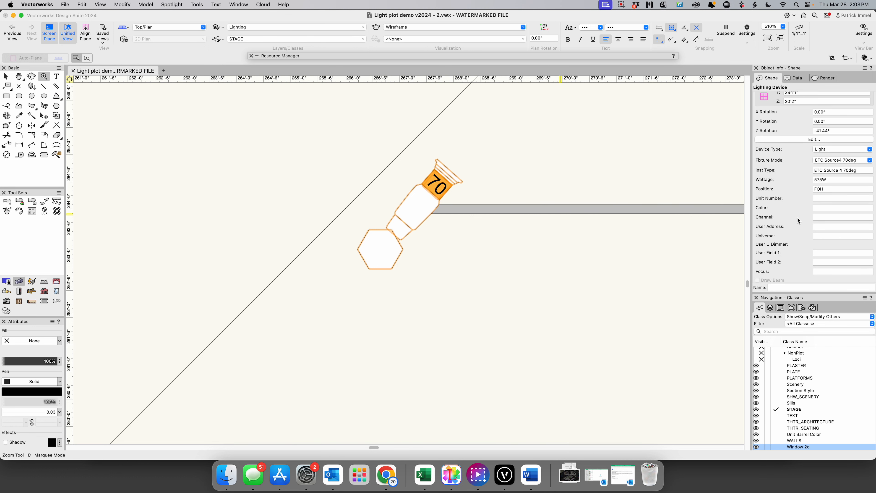
{"action": "scroll", "coordinate": [799, 221], "scroll_direction": "down", "scroll_amount": 2}
{"action": "scroll", "coordinate": [798, 221], "scroll_direction": "down", "scroll_amount": 3}
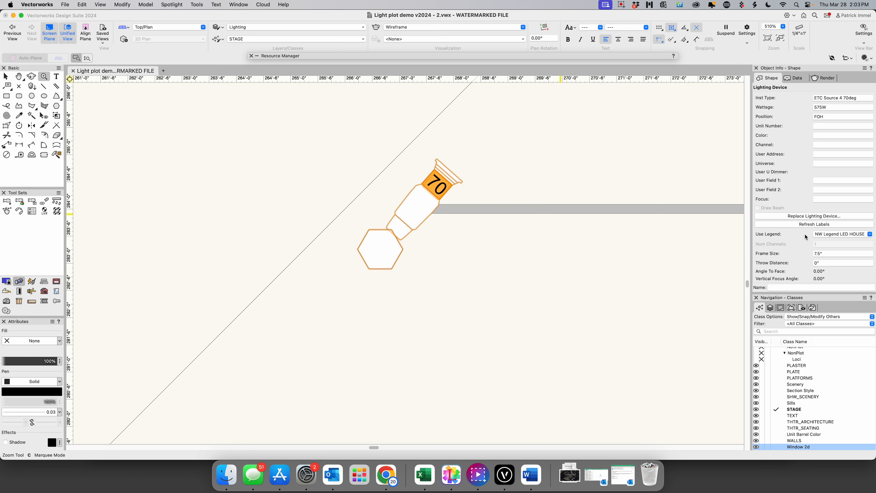
{"action": "left_click", "coordinate": [831, 236]}
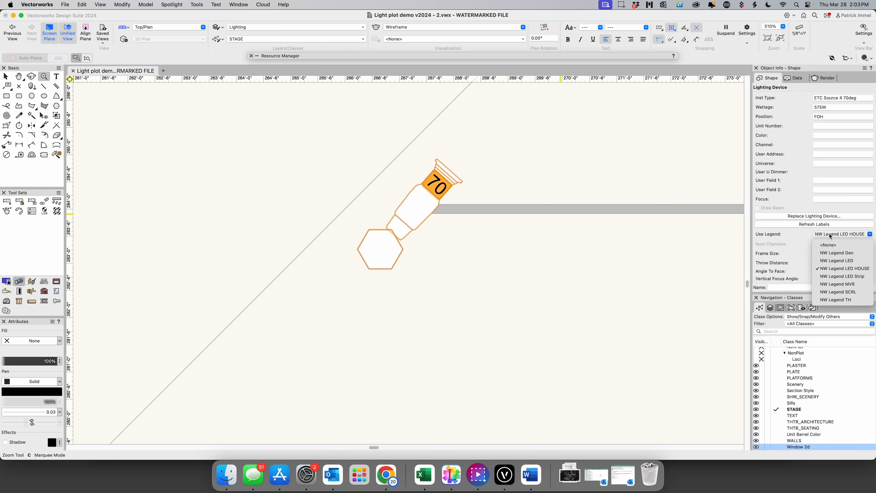
{"action": "left_click", "coordinate": [831, 253]}
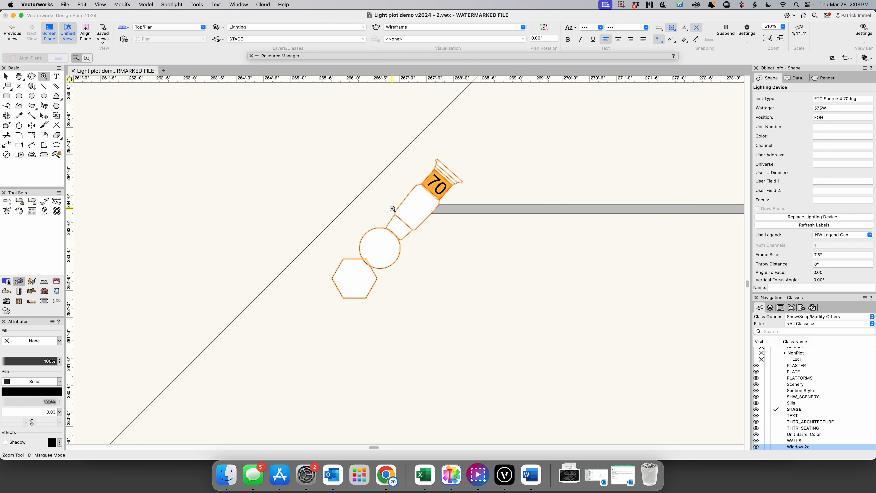
Step: Set the selected lighting device's focus to A
{"action": "scroll", "coordinate": [393, 209], "scroll_direction": "down", "scroll_amount": 6}
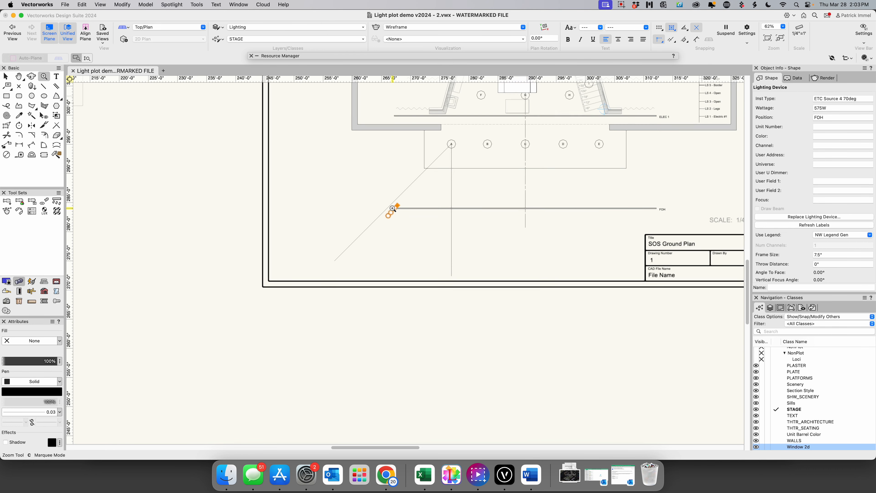
{"action": "scroll", "coordinate": [393, 209], "scroll_direction": "up", "scroll_amount": 2}
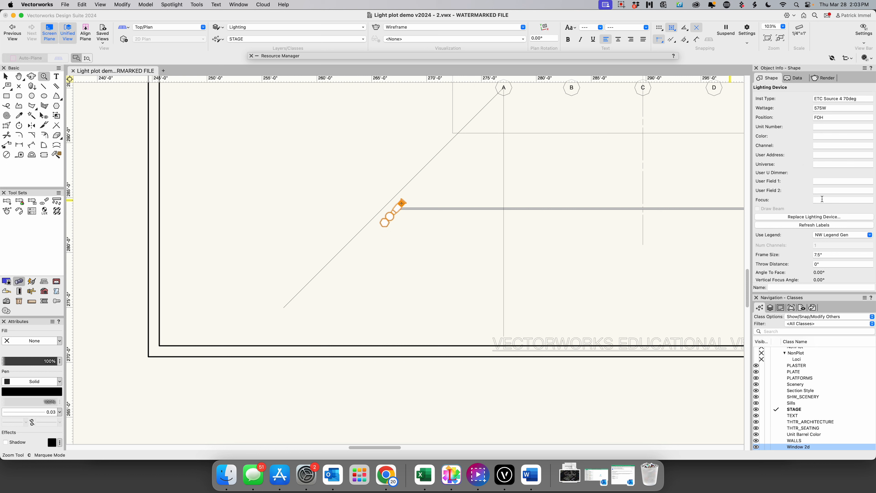
{"action": "left_click", "coordinate": [822, 200]}
{"action": "type", "text": "A"}
{"action": "key", "text": "Return"}
Step: Turn on the beam display for the lighting device aimed at focus point A
{"action": "left_click_drag", "start_coordinate": [746, 273], "coordinate": [750, 262]}
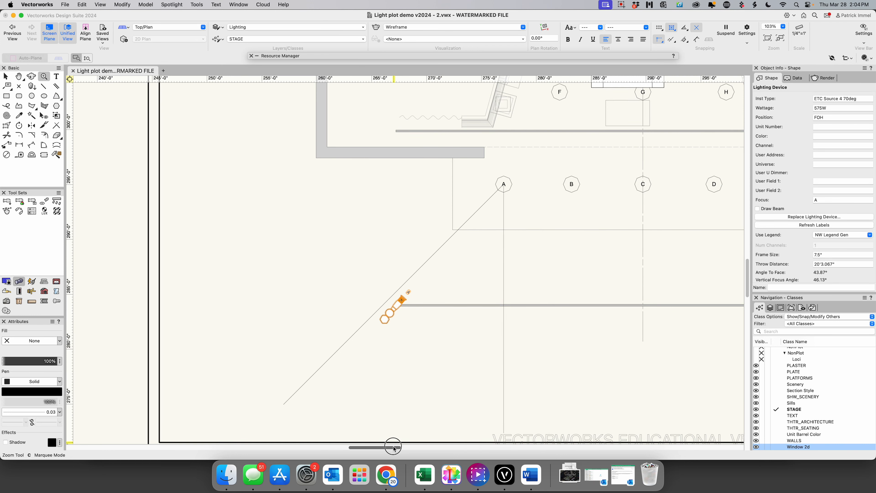
{"action": "left_click_drag", "start_coordinate": [394, 447], "coordinate": [403, 448]}
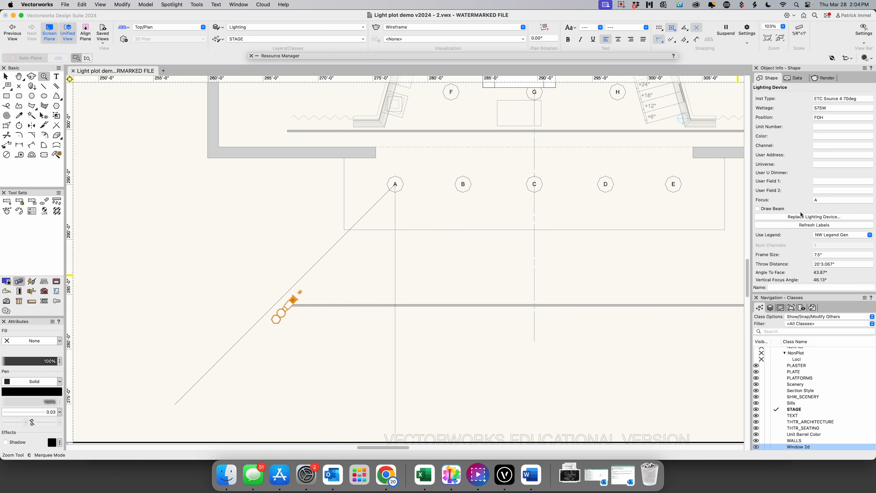
{"action": "left_click", "coordinate": [758, 209]}
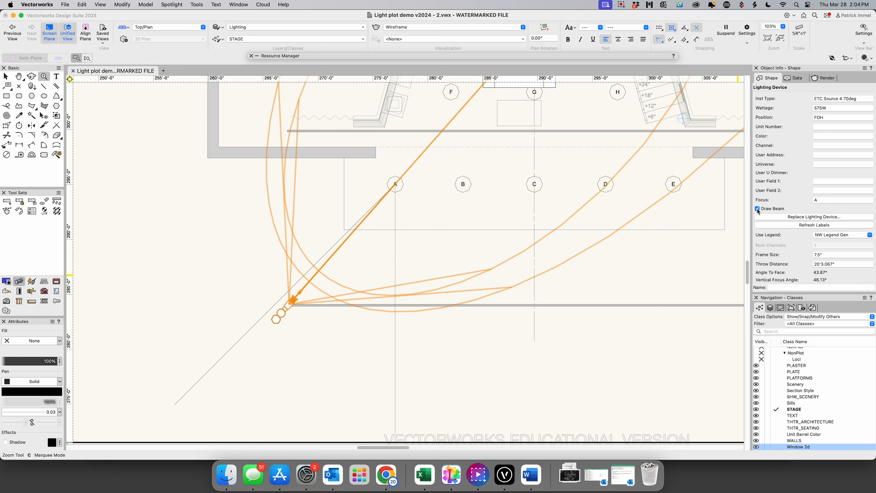
{"action": "scroll", "coordinate": [824, 199], "scroll_direction": "up", "scroll_amount": 5}
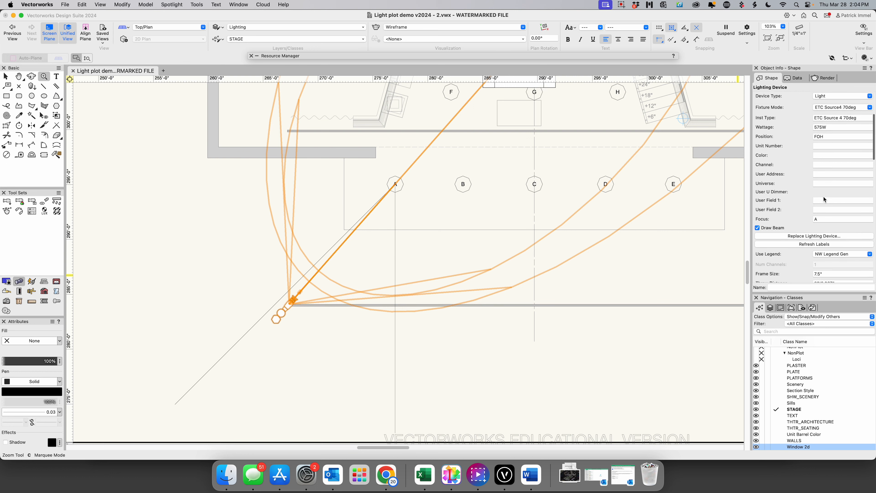
{"action": "scroll", "coordinate": [824, 196], "scroll_direction": "down", "scroll_amount": 5}
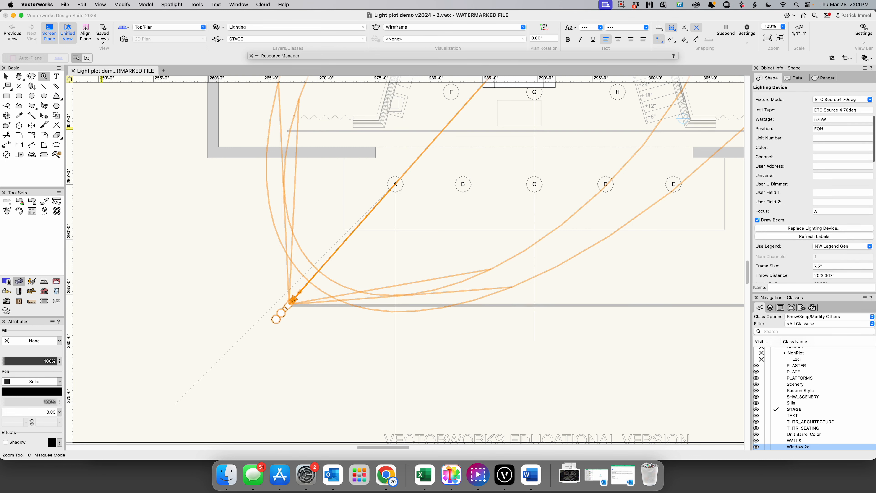
Step: Inspect the fixture's beam from the Right view, including the fixture itself, and return to Top/Plan
{"action": "left_click", "coordinate": [173, 31]}
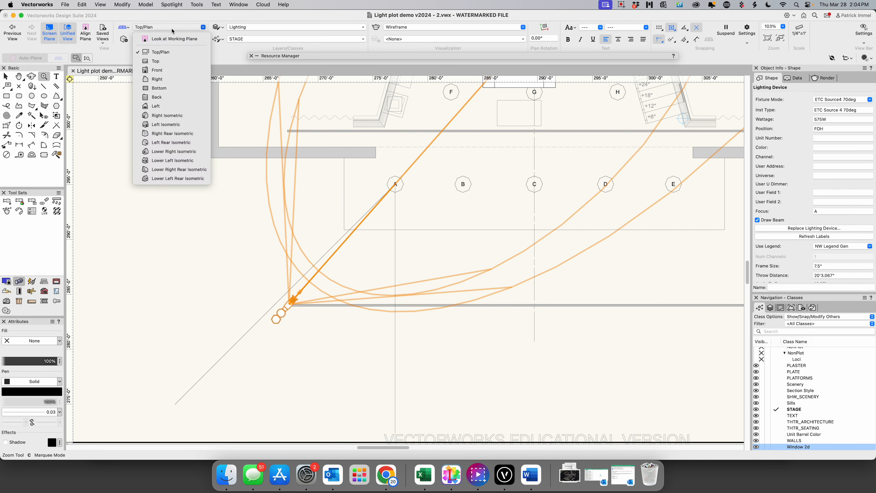
{"action": "left_click", "coordinate": [170, 80]}
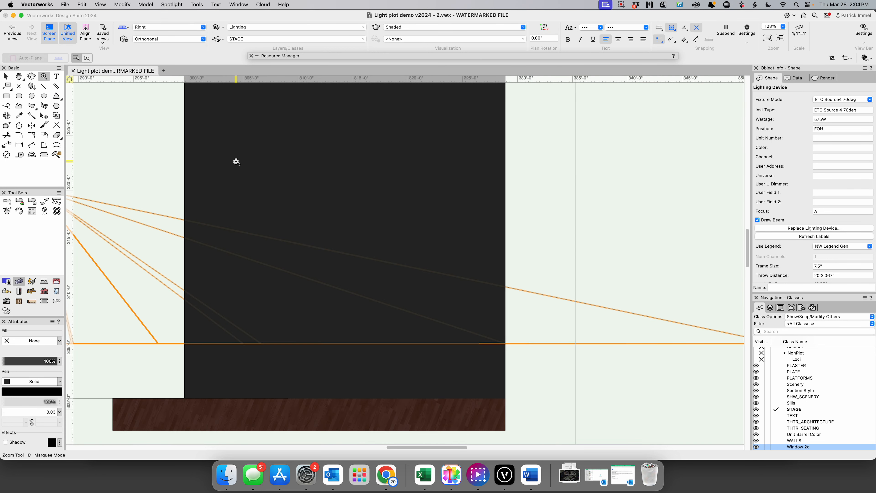
{"action": "left_click_drag", "start_coordinate": [411, 448], "coordinate": [390, 448]}
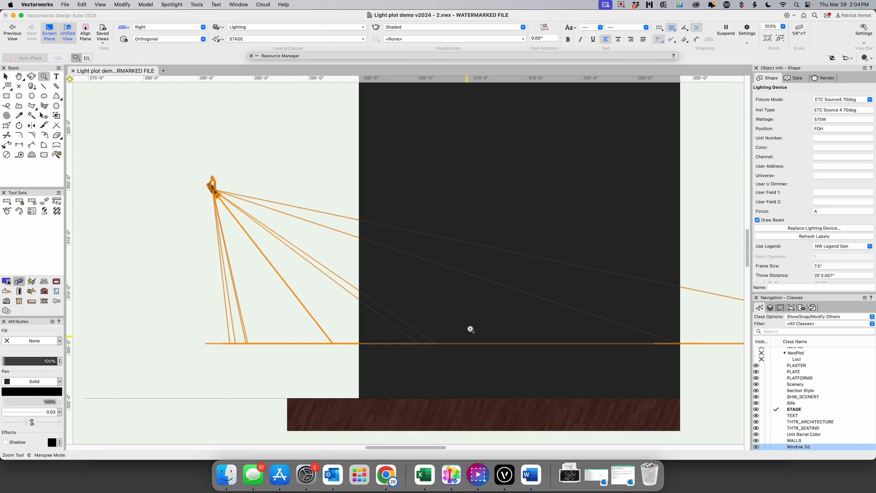
{"action": "left_click", "coordinate": [141, 27]}
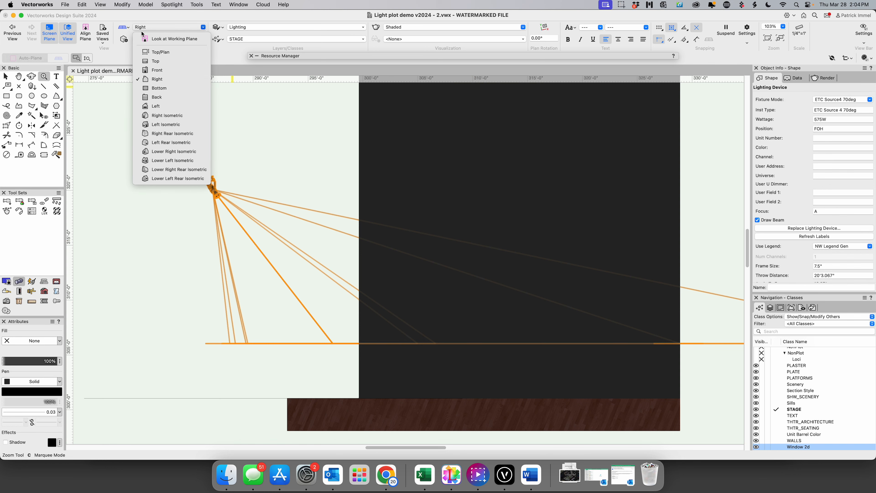
{"action": "left_click", "coordinate": [148, 51]}
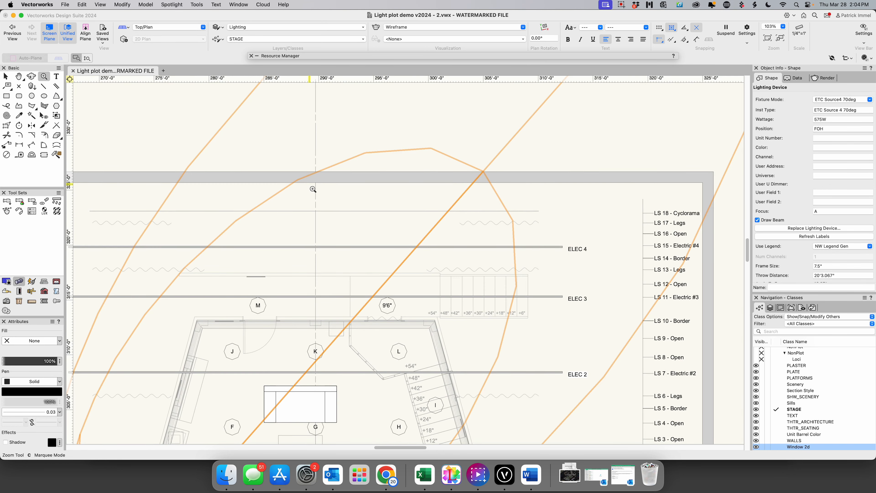
Step: Replace the selected lighting device with the Light Instr ETC Source 4 10deg symbol from the open drawing
{"action": "scroll", "coordinate": [319, 209], "scroll_direction": "down", "scroll_amount": 5}
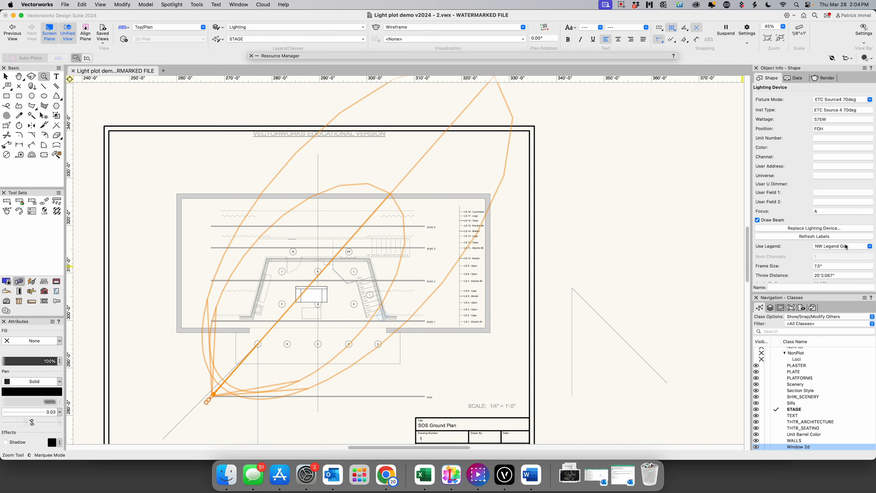
{"action": "left_click", "coordinate": [819, 228]}
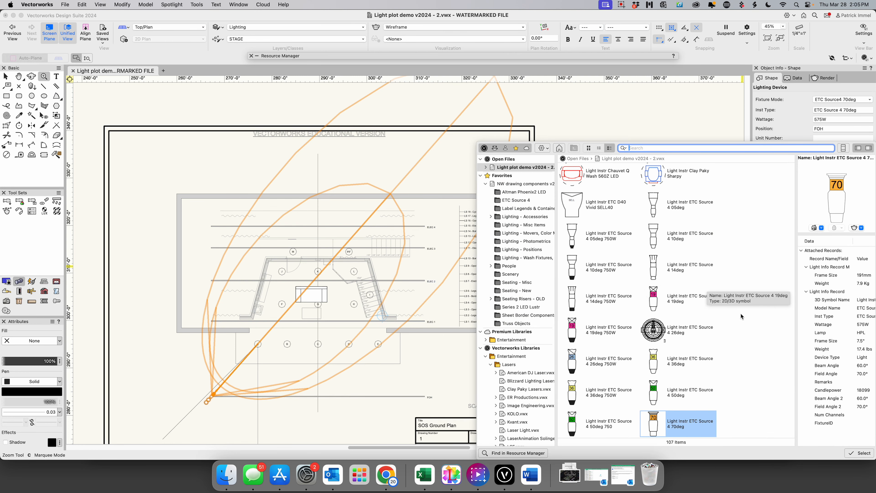
{"action": "scroll", "coordinate": [723, 334], "scroll_direction": "up", "scroll_amount": 1}
{"action": "scroll", "coordinate": [724, 334], "scroll_direction": "down", "scroll_amount": 1}
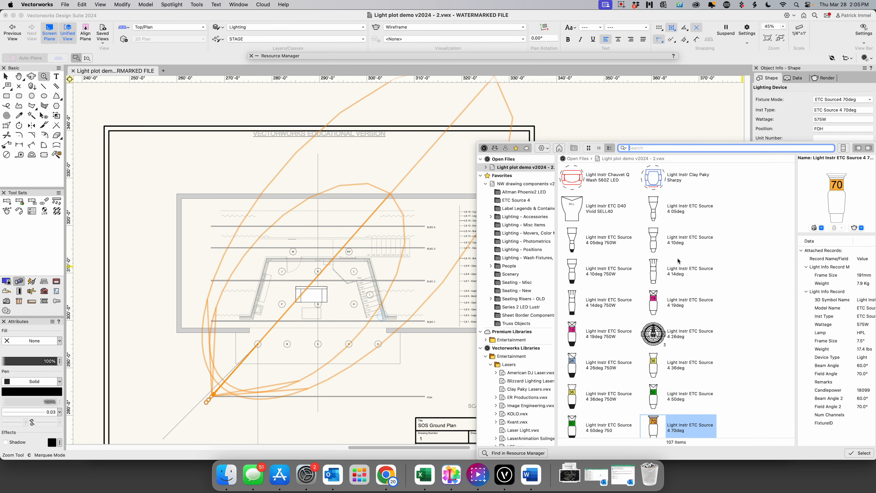
{"action": "left_click", "coordinate": [656, 240]}
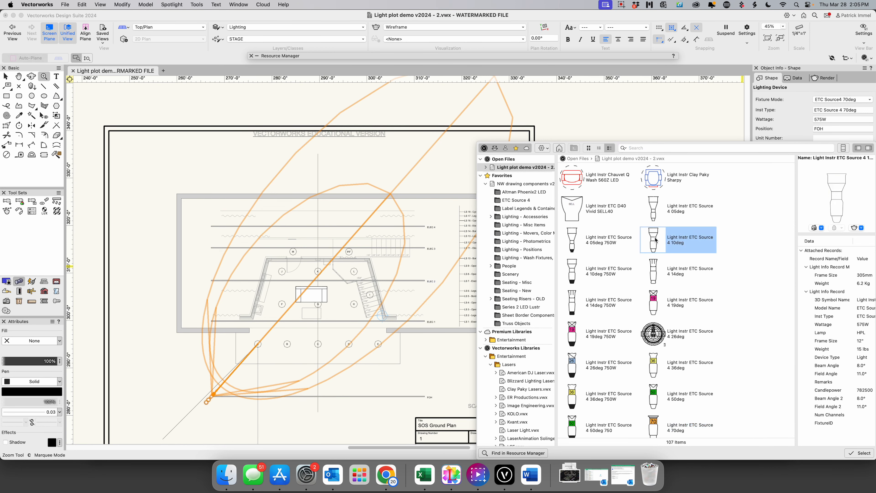
{"action": "left_click", "coordinate": [859, 453]}
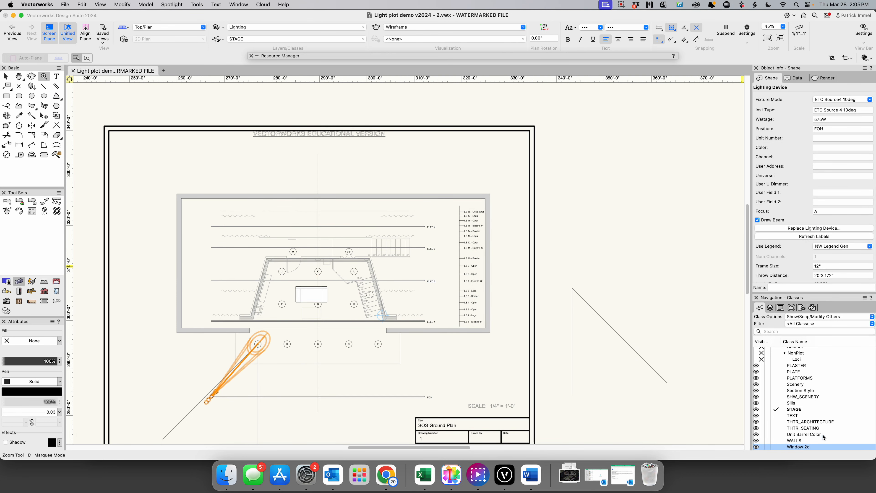
Step: Replace the lighting device focused on area A with the Light Instr ETC Source 4 36deg symbol
{"action": "scroll", "coordinate": [274, 417], "scroll_direction": "up", "scroll_amount": 5}
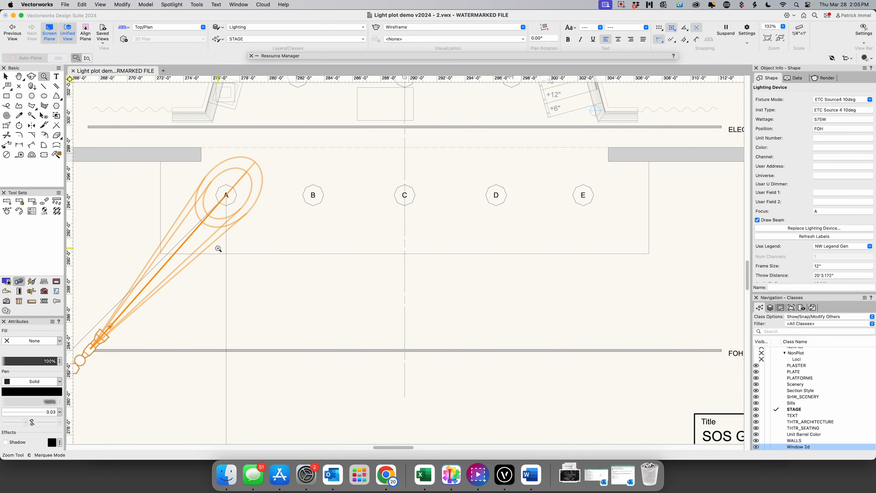
{"action": "left_click", "coordinate": [216, 226]}
{"action": "left_click", "coordinate": [6, 77]}
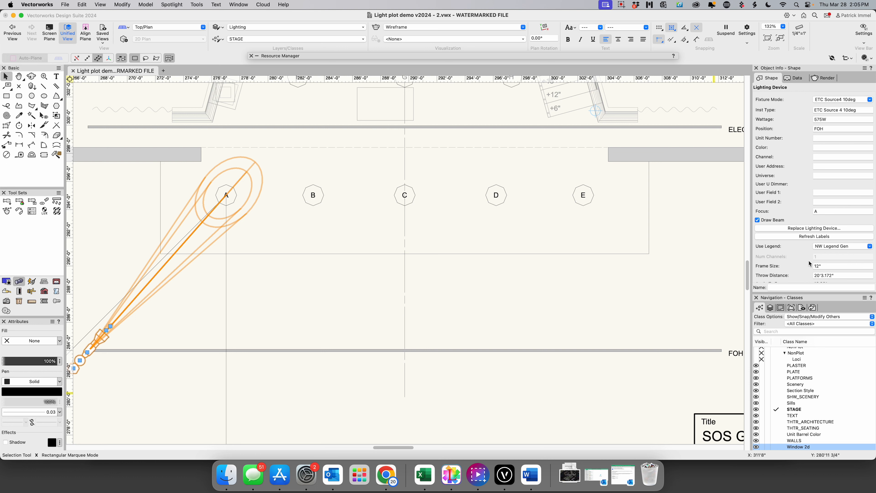
{"action": "left_click", "coordinate": [811, 228]}
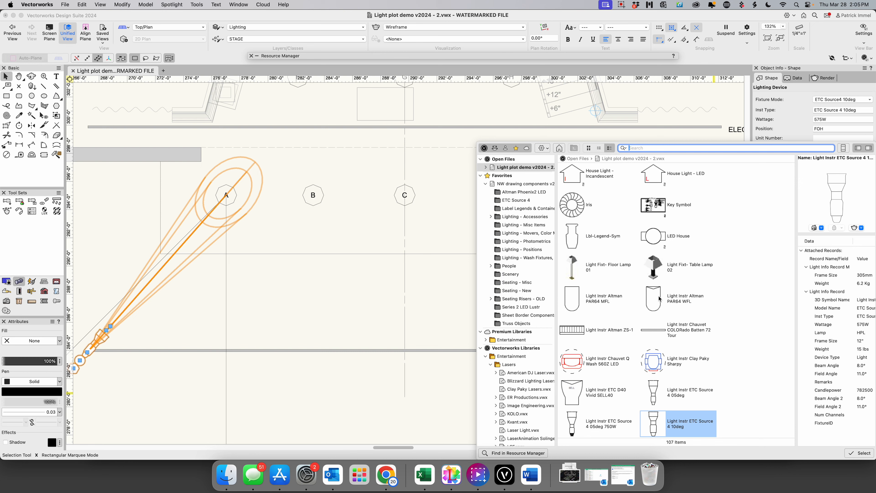
{"action": "scroll", "coordinate": [660, 299], "scroll_direction": "down", "scroll_amount": 5}
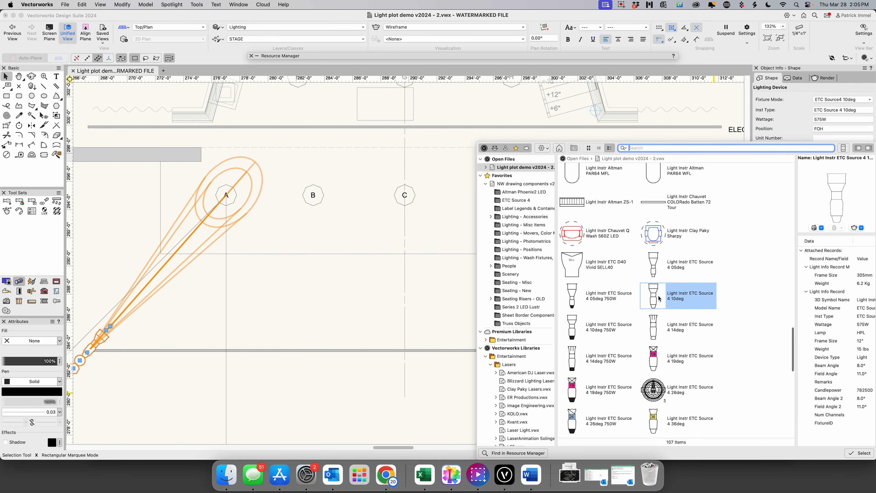
{"action": "scroll", "coordinate": [659, 299], "scroll_direction": "down", "scroll_amount": 2}
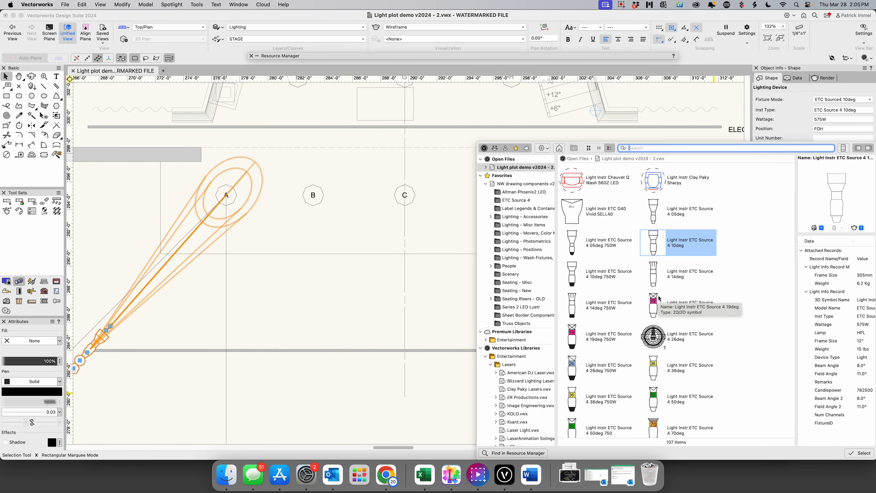
{"action": "scroll", "coordinate": [659, 299], "scroll_direction": "down", "scroll_amount": 1}
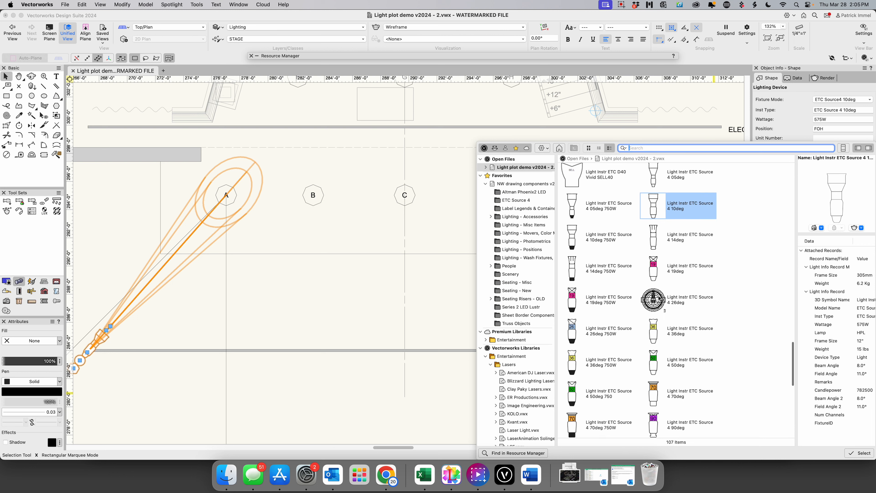
{"action": "scroll", "coordinate": [660, 299], "scroll_direction": "down", "scroll_amount": 1}
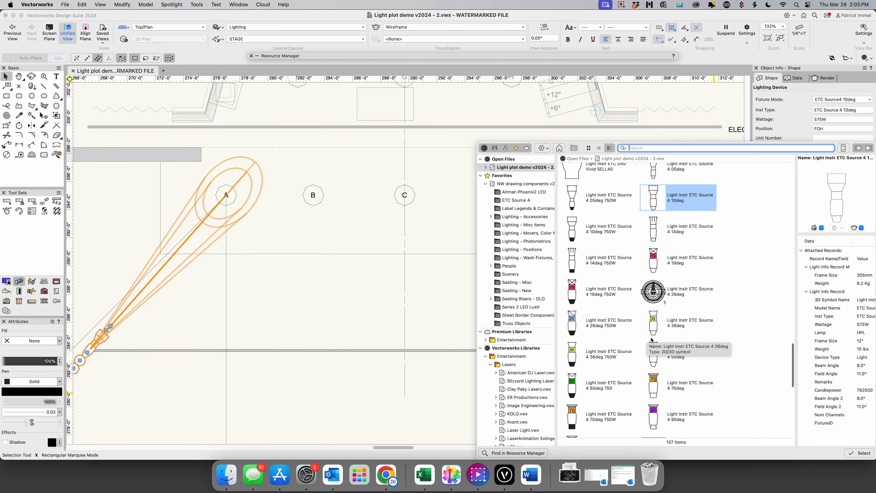
{"action": "double_click", "coordinate": [662, 324]}
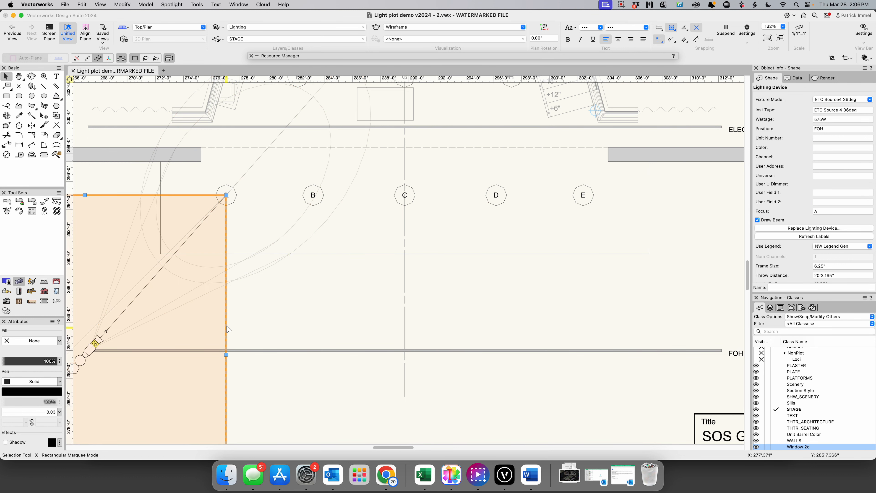
Step: Move the angle guide group to area B, and duplicate the lighting device along the FOH pipe onto that guide with focus B
{"action": "left_click_drag", "start_coordinate": [227, 329], "coordinate": [315, 332]}
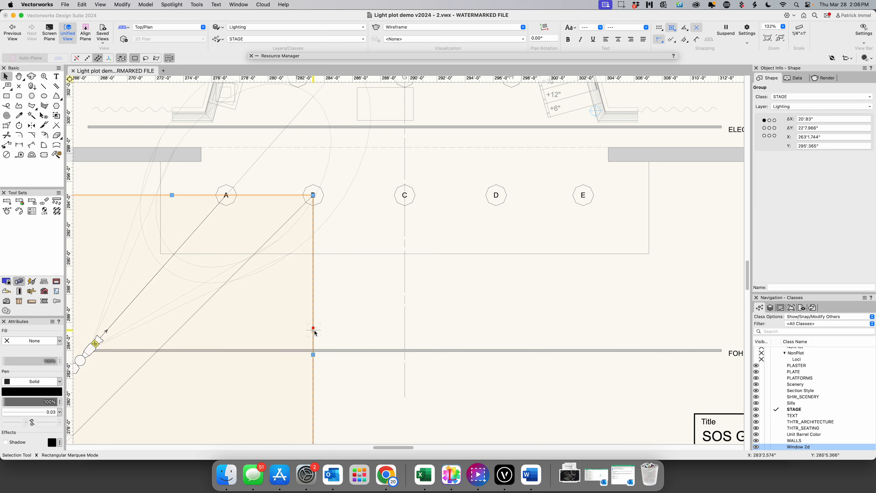
{"action": "left_click", "coordinate": [84, 357]}
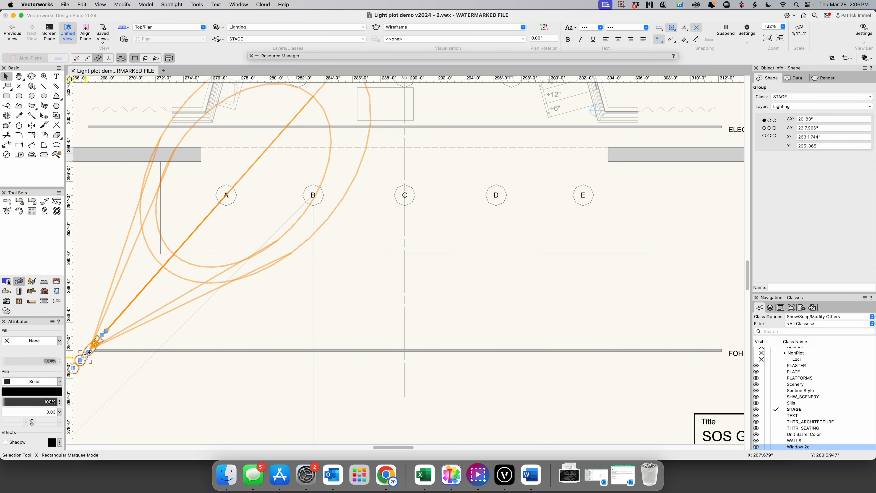
{"action": "left_click_drag", "start_coordinate": [85, 356], "coordinate": [155, 362]}
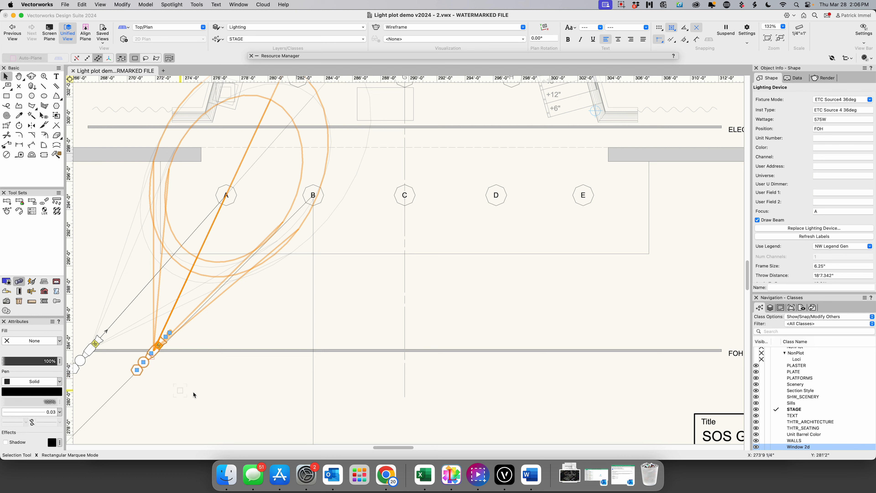
{"action": "left_click", "coordinate": [826, 212]}
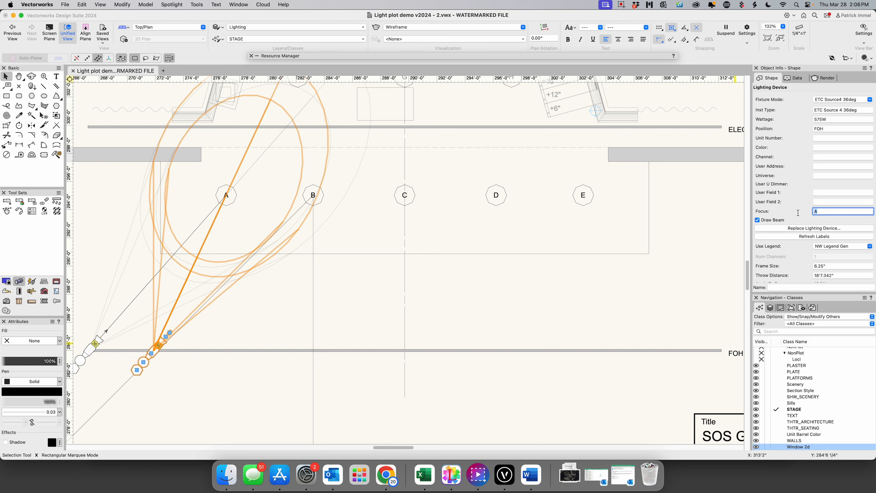
{"action": "type", "text": "B"}
{"action": "key", "text": "Return"}
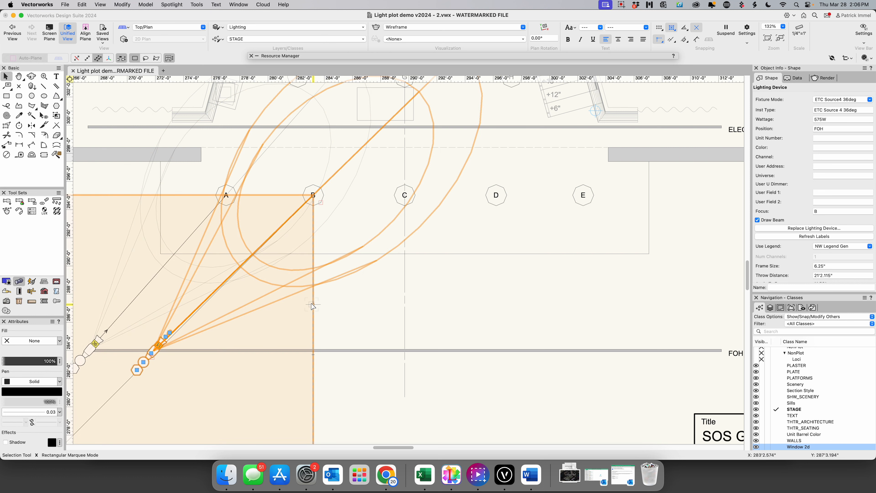
Step: Copy the angle guide group to area C, and duplicate the area B device along the FOH pipe onto it with focus C
{"action": "left_click_drag", "start_coordinate": [313, 305], "coordinate": [405, 308]}
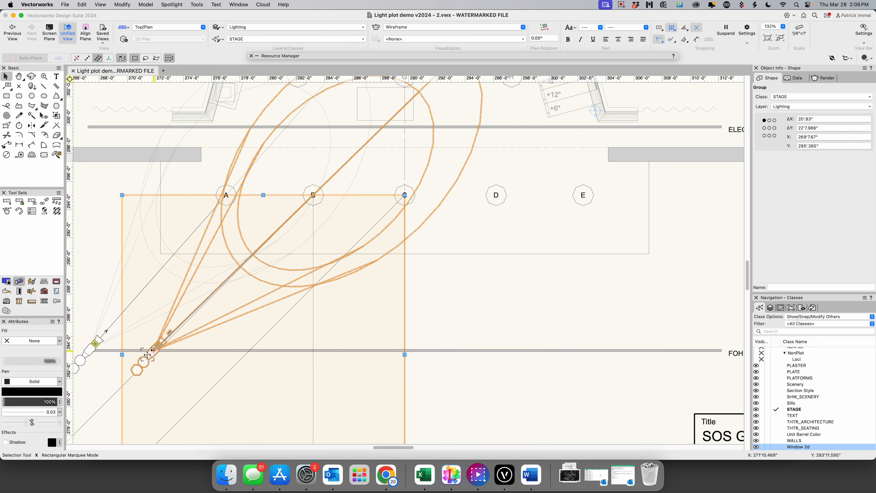
{"action": "left_click_drag", "start_coordinate": [148, 355], "coordinate": [246, 356]}
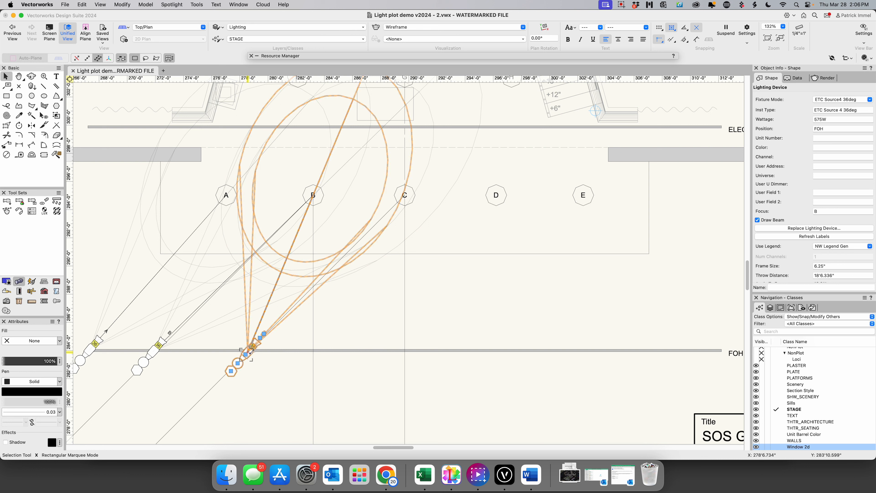
{"action": "left_click", "coordinate": [827, 211]}
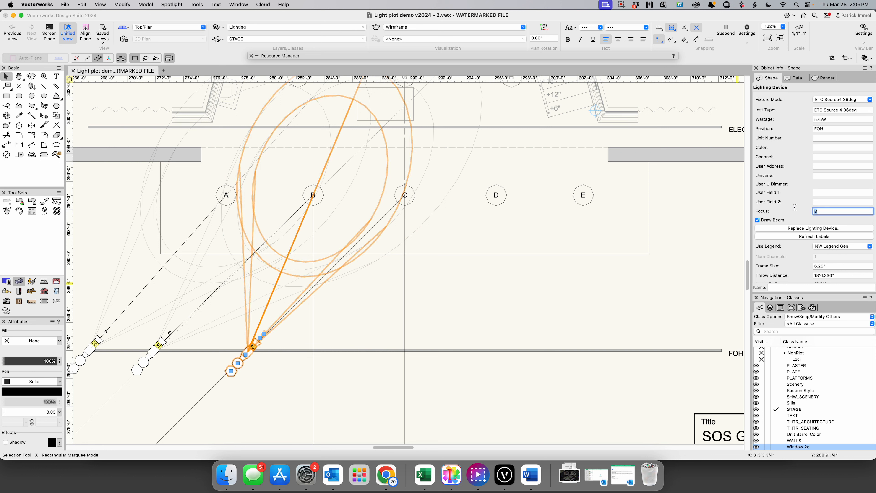
{"action": "key", "text": "Return"}
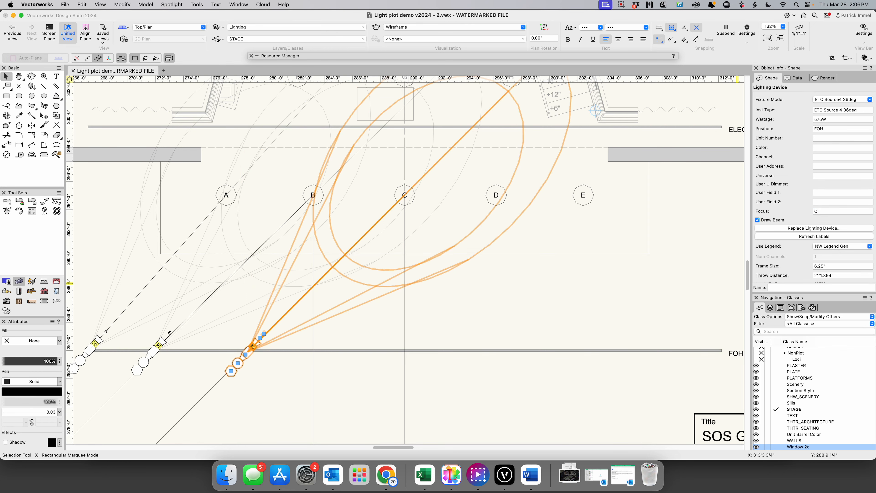
Step: Delete the angle guide group left at area B, and move the one at area C to area D
{"action": "left_click", "coordinate": [122, 388]}
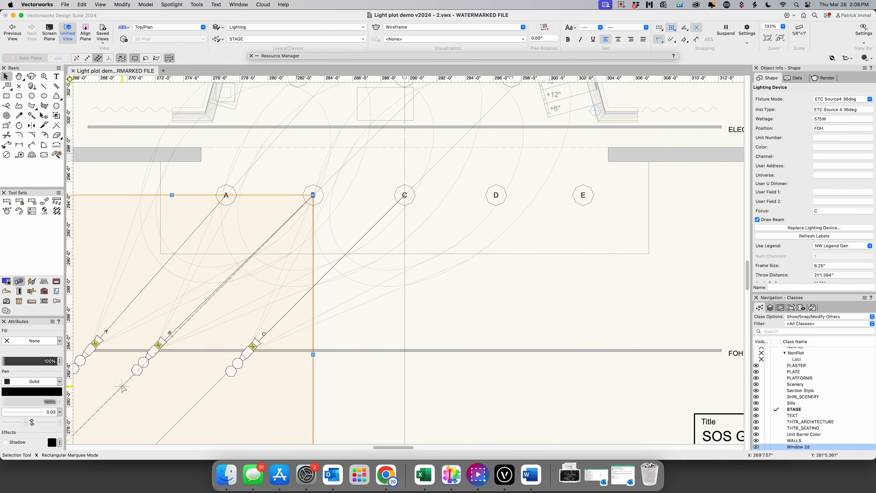
{"action": "scroll", "coordinate": [123, 389], "scroll_direction": "down", "scroll_amount": 2}
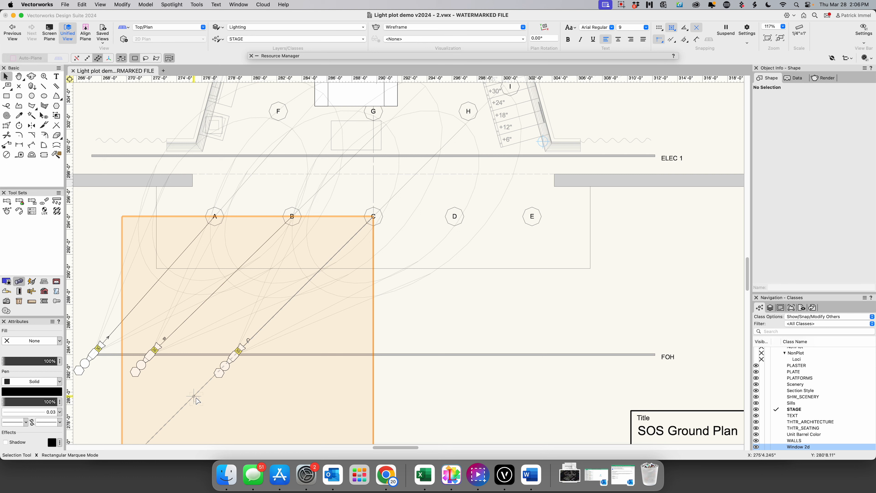
{"action": "left_click_drag", "start_coordinate": [195, 398], "coordinate": [276, 400]}
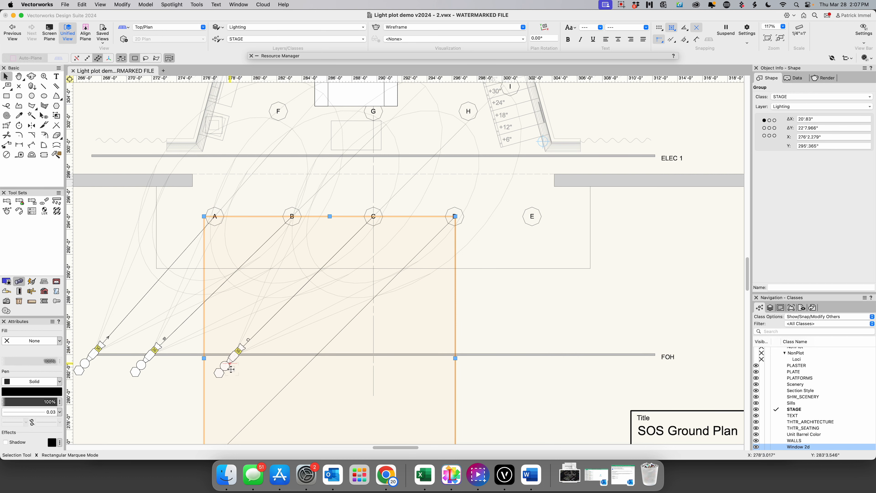
Step: Duplicate the area C lighting device to where the area D guide crosses the FOH pipe, and set the copy's focus to D
{"action": "left_click", "coordinate": [226, 364]}
{"action": "left_click_drag", "start_coordinate": [226, 364], "coordinate": [311, 361]}
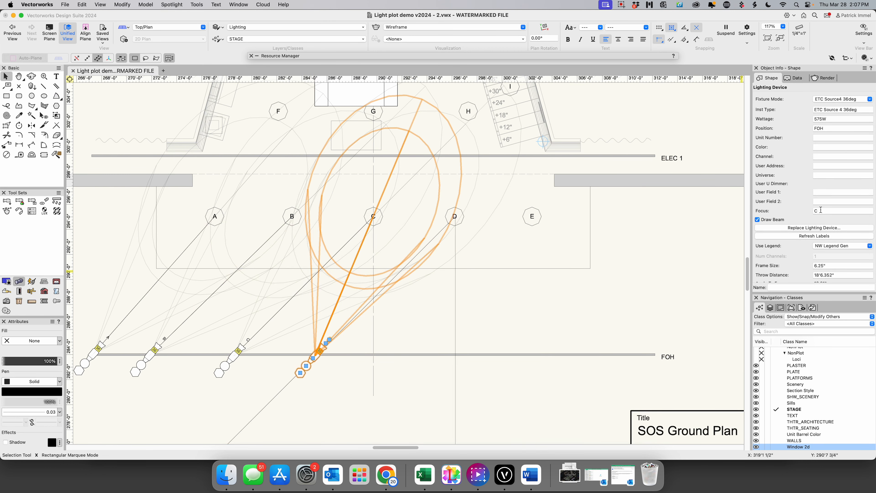
{"action": "left_click", "coordinate": [821, 210]}
{"action": "type", "text": "D"}
{"action": "key", "text": "Return"}
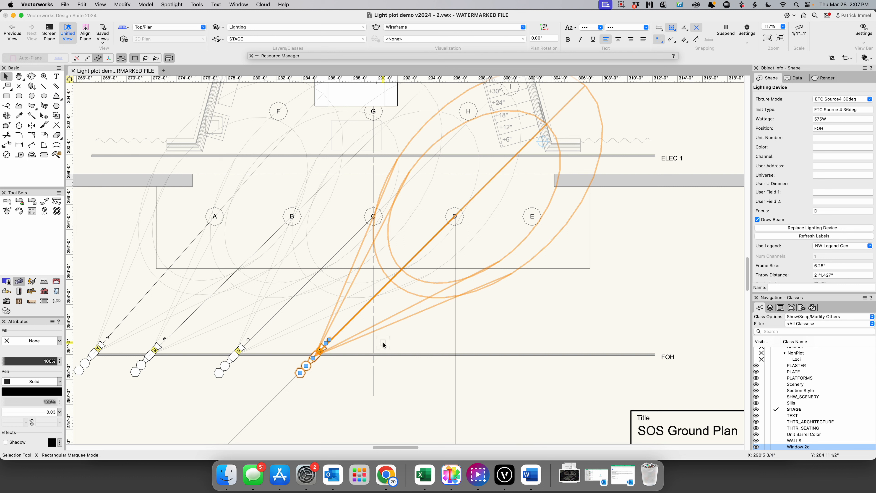
Step: Move the angle guide group to area E, and duplicate the area D device along the FOH pipe onto it with focus E
{"action": "left_click", "coordinate": [375, 346]}
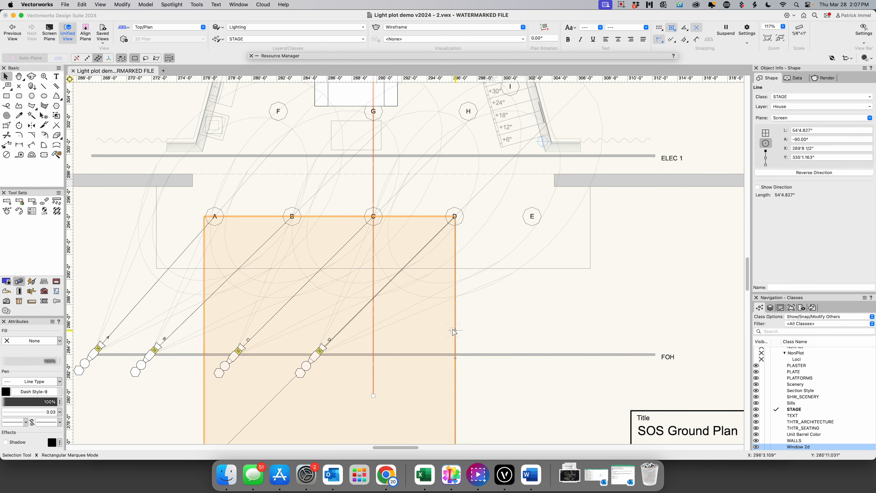
{"action": "left_click_drag", "start_coordinate": [456, 328], "coordinate": [534, 335]}
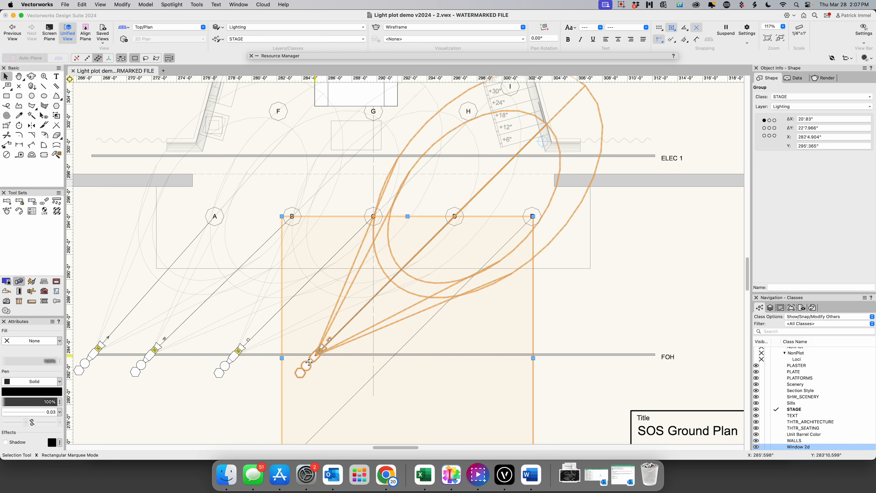
{"action": "left_click_drag", "start_coordinate": [308, 362], "coordinate": [389, 363]}
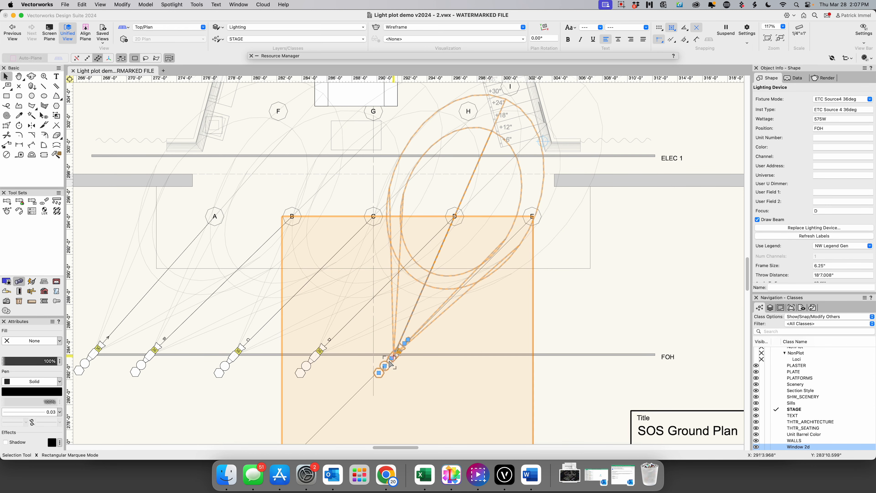
{"action": "left_click", "coordinate": [825, 212]}
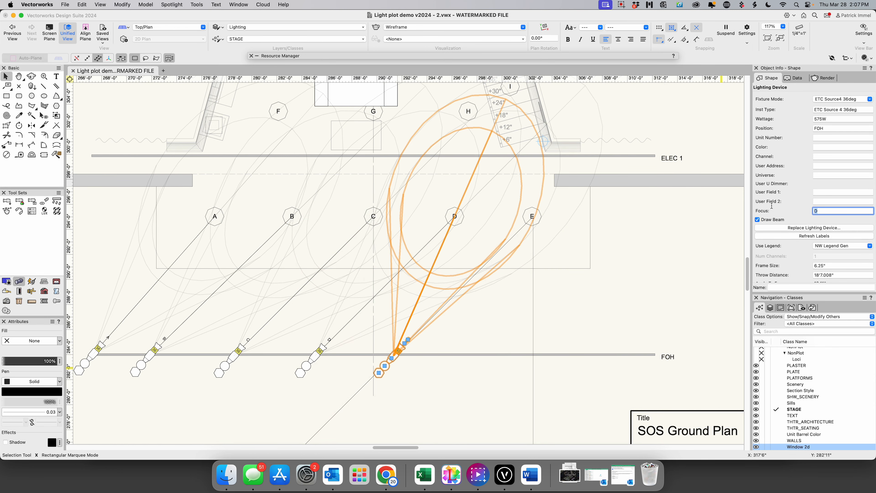
{"action": "key", "text": "Return"}
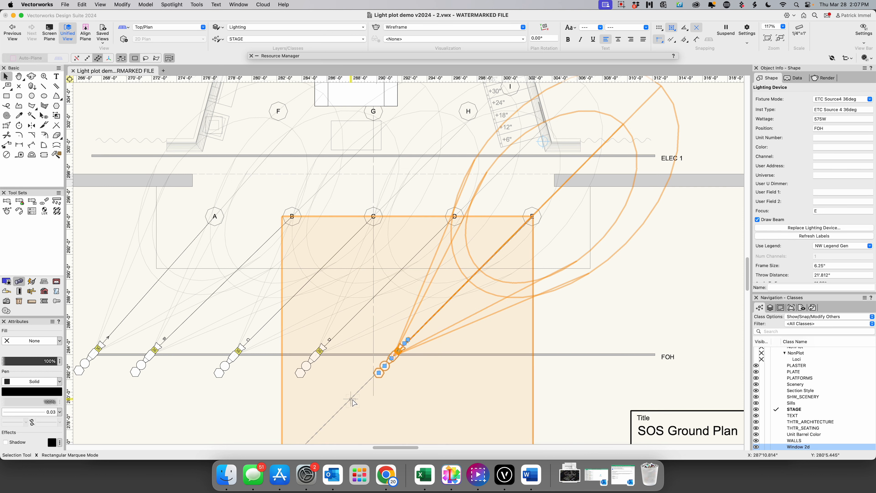
Step: Move the angle guide group well away from the fixtures, into the empty area outside the stage walls
{"action": "left_click_drag", "start_coordinate": [353, 403], "coordinate": [77, 381]}
{"action": "left_click_drag", "start_coordinate": [256, 398], "coordinate": [434, 419]}
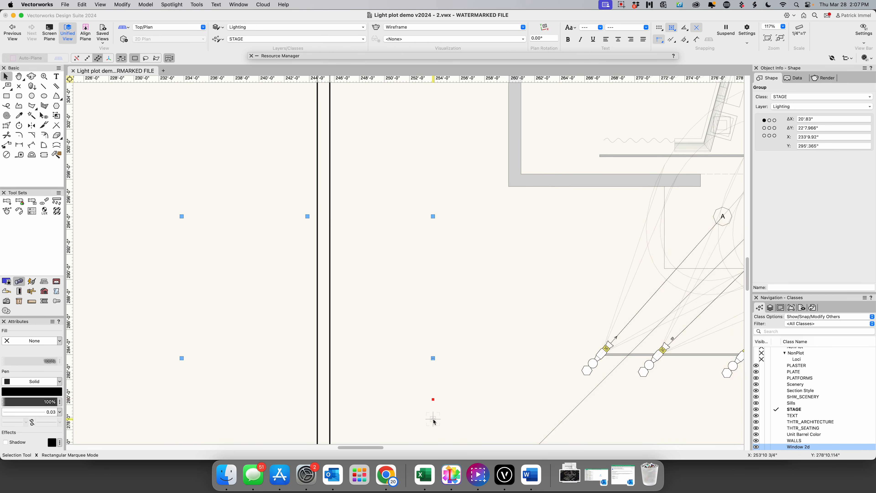
Step: Select all five FOH lighting devices focused on areas A to E and set their color to R04
{"action": "left_click_drag", "start_coordinate": [371, 448], "coordinate": [394, 450]}
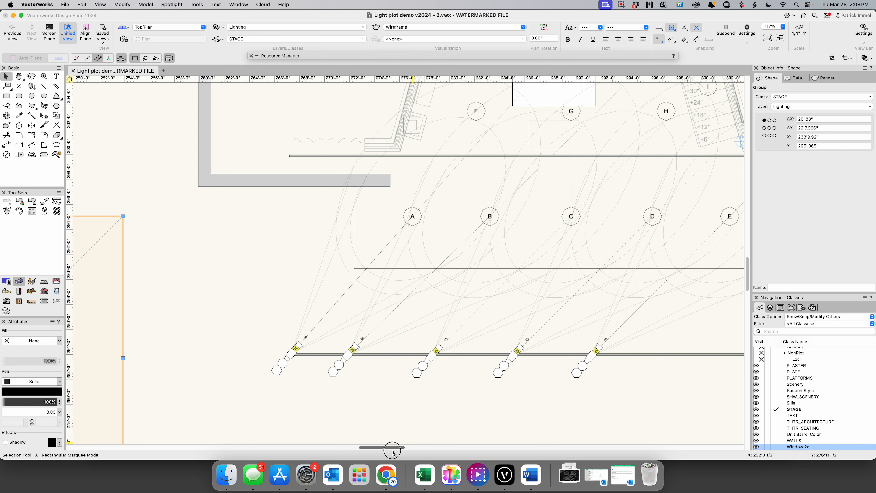
{"action": "left_click_drag", "start_coordinate": [394, 452], "coordinate": [395, 453]}
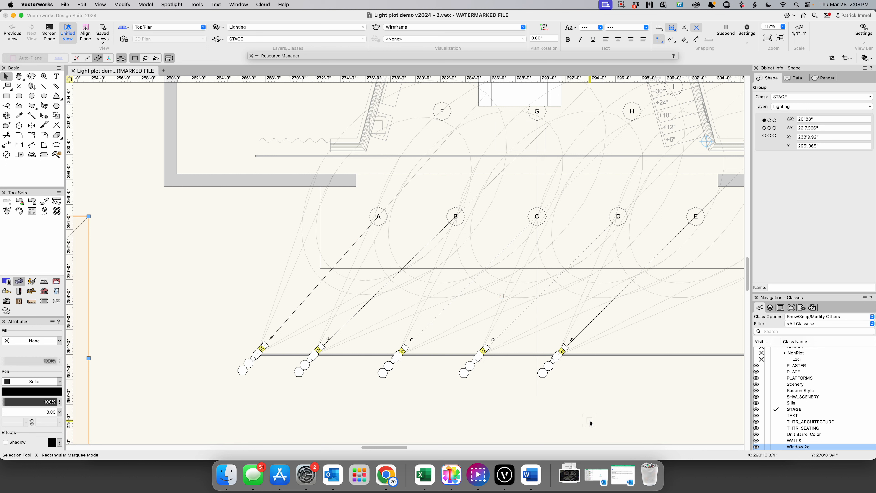
{"action": "scroll", "coordinate": [654, 407], "scroll_direction": "up", "scroll_amount": 1}
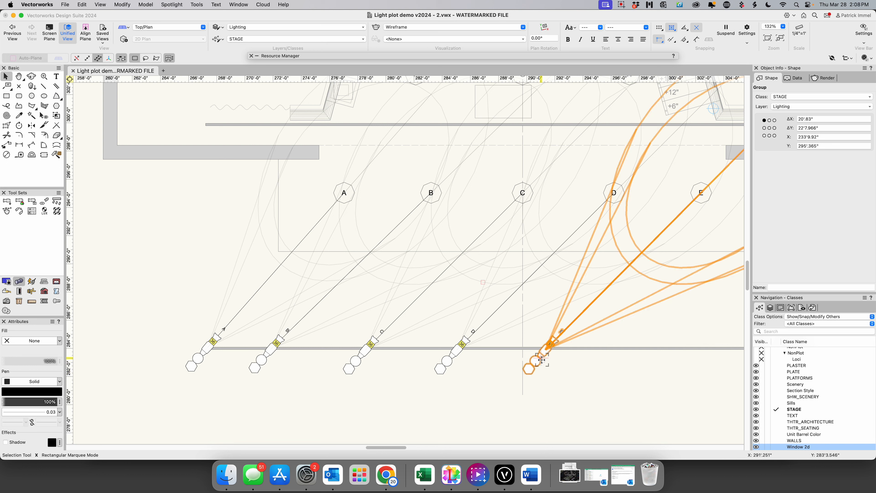
{"action": "left_click", "coordinate": [542, 360]}
{"action": "left_click", "coordinate": [449, 359], "text": "shift"}
{"action": "left_click", "coordinate": [357, 362], "text": "shift"}
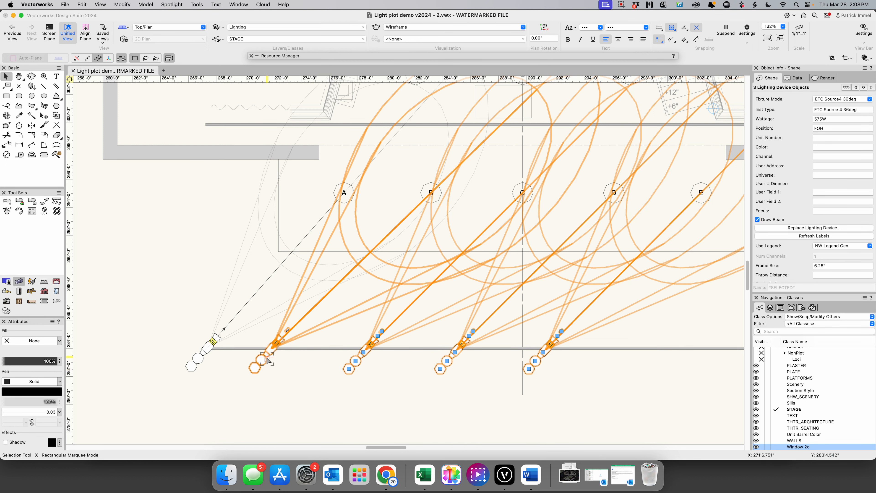
{"action": "left_click", "coordinate": [261, 361], "text": "shift"}
{"action": "left_click", "coordinate": [209, 355], "text": "shift"}
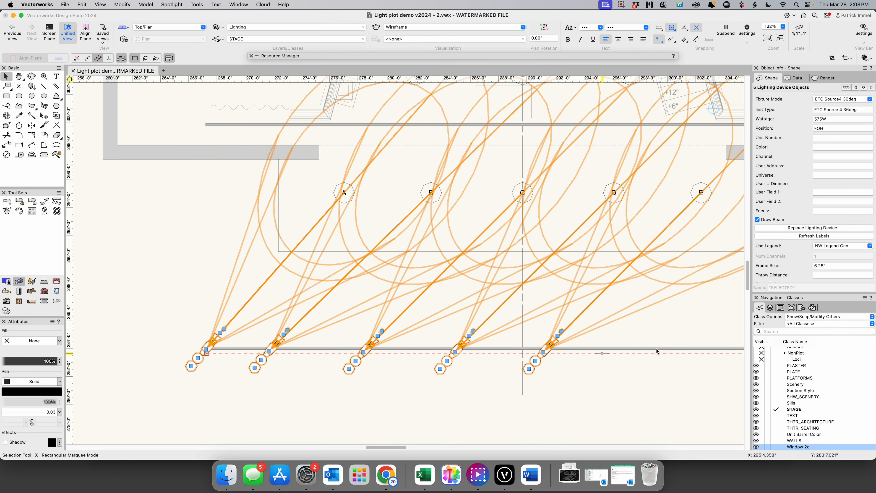
{"action": "left_click", "coordinate": [827, 147]}
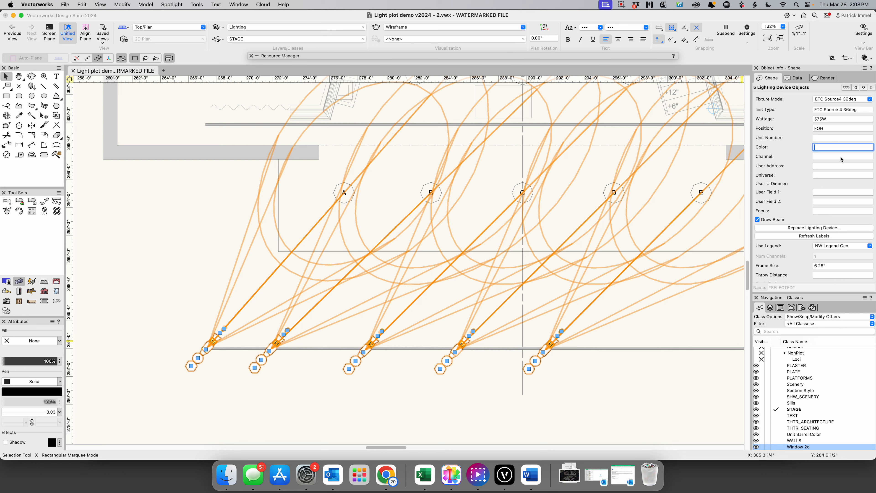
{"action": "type", "text": "R04"}
{"action": "key", "text": "Return"}
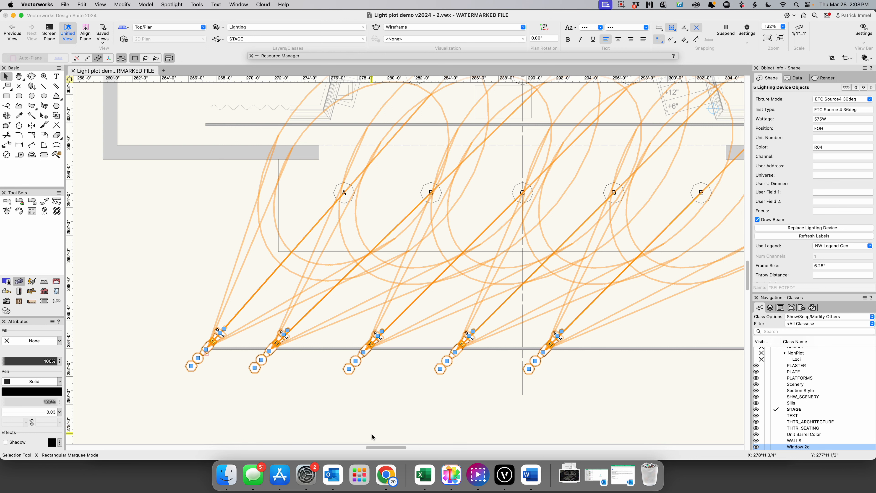
Step: Mirror duplicates of the five selected FOH lighting devices across the stage center line
{"action": "mouse_move", "coordinate": [389, 448]}
{"action": "left_mouse_down"}
{"action": "mouse_move", "coordinate": [406, 448]}
{"action": "mouse_move", "coordinate": [396, 449]}
{"action": "left_mouse_up"}
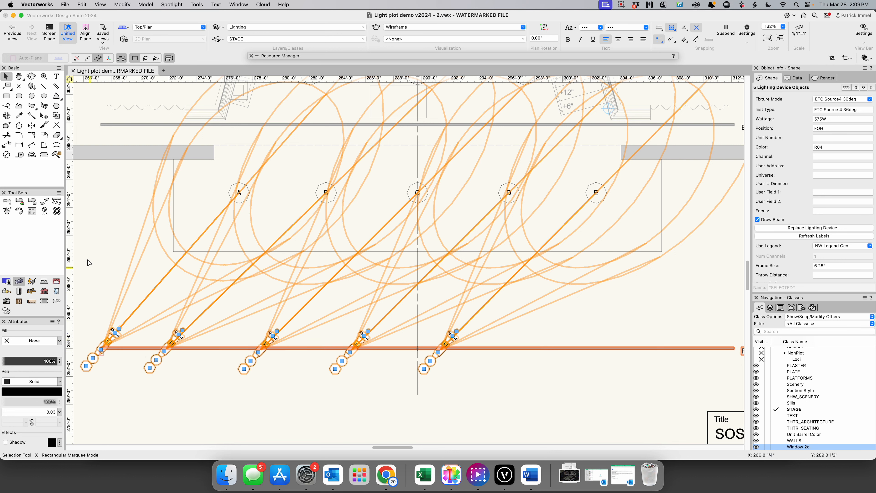
{"action": "left_click", "coordinate": [32, 125]}
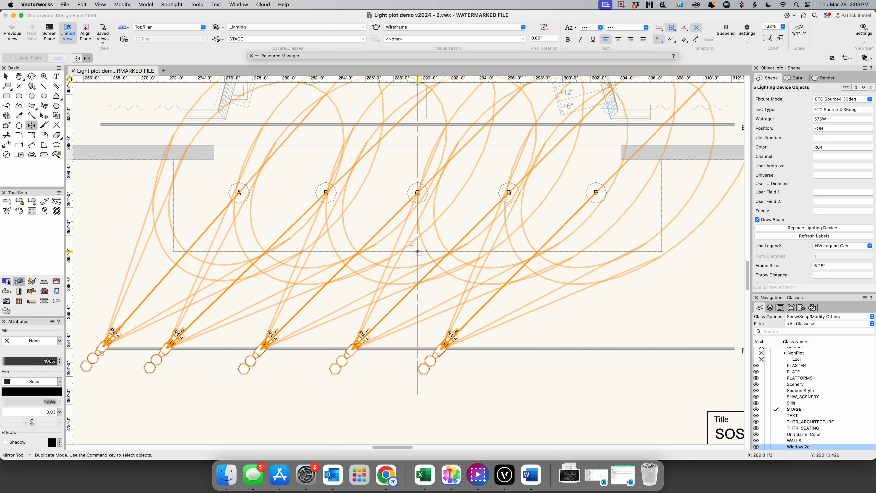
{"action": "left_click", "coordinate": [418, 252]}
{"action": "left_click", "coordinate": [419, 392]}
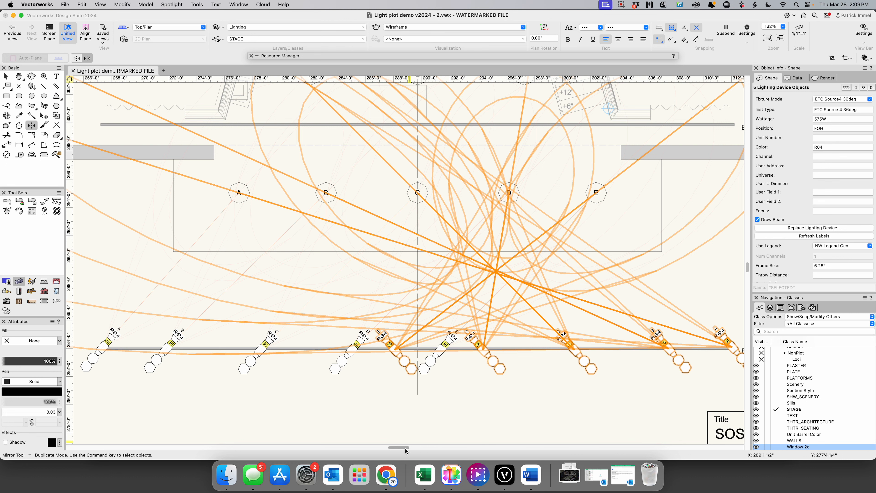
{"action": "left_click_drag", "start_coordinate": [406, 448], "coordinate": [409, 449]}
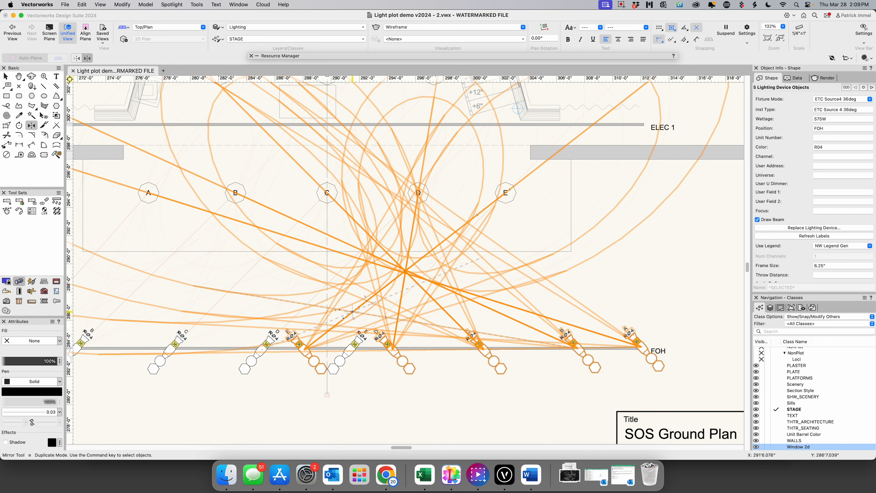
{"action": "key", "text": "x"}
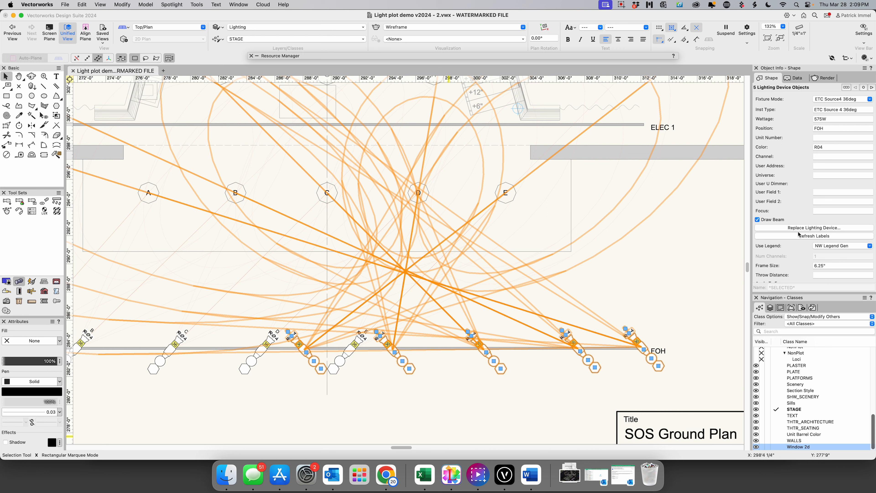
Step: Set the focus of the first two mirrored lighting devices, counting from the center line outward, to A and B
{"action": "left_click", "coordinate": [820, 211]}
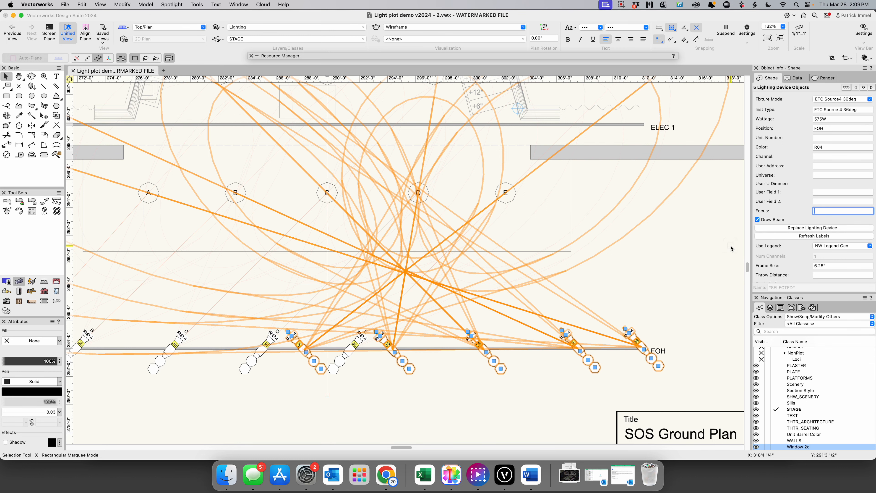
{"action": "left_click", "coordinate": [731, 247]}
{"action": "left_click", "coordinate": [307, 359]}
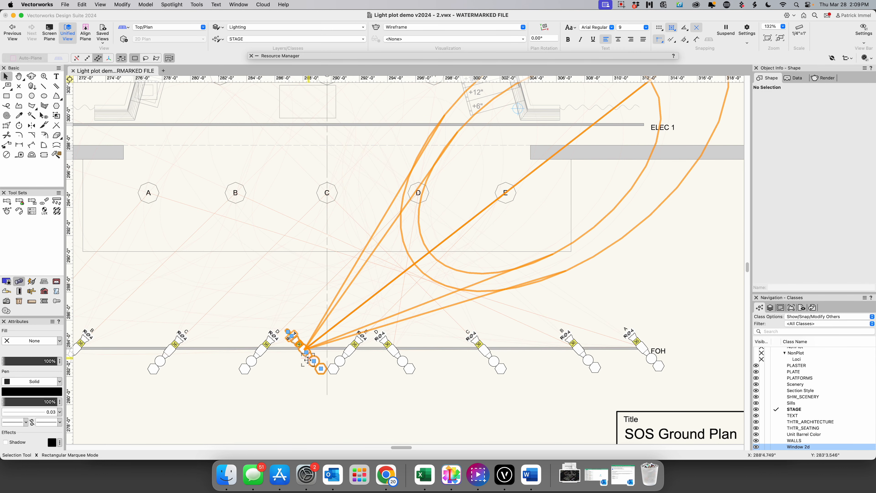
{"action": "double_click", "coordinate": [823, 211]}
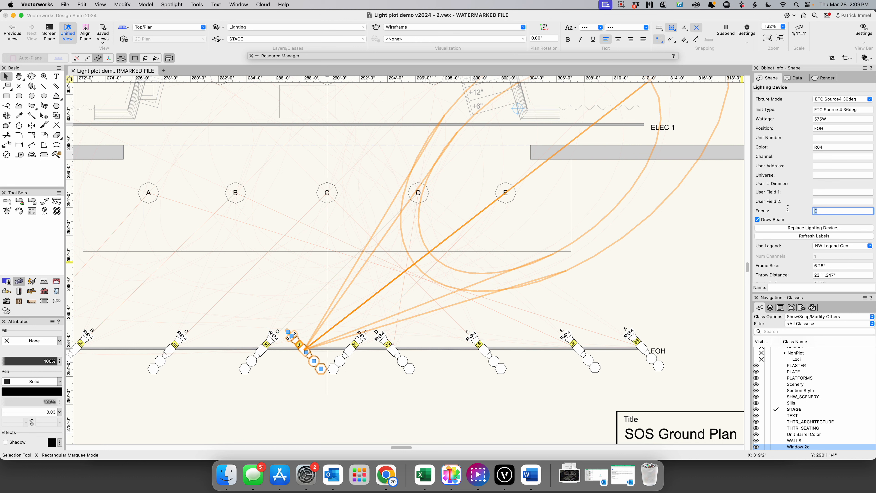
{"action": "type", "text": "A"}
{"action": "key", "text": "Return"}
{"action": "left_click", "coordinate": [407, 370]}
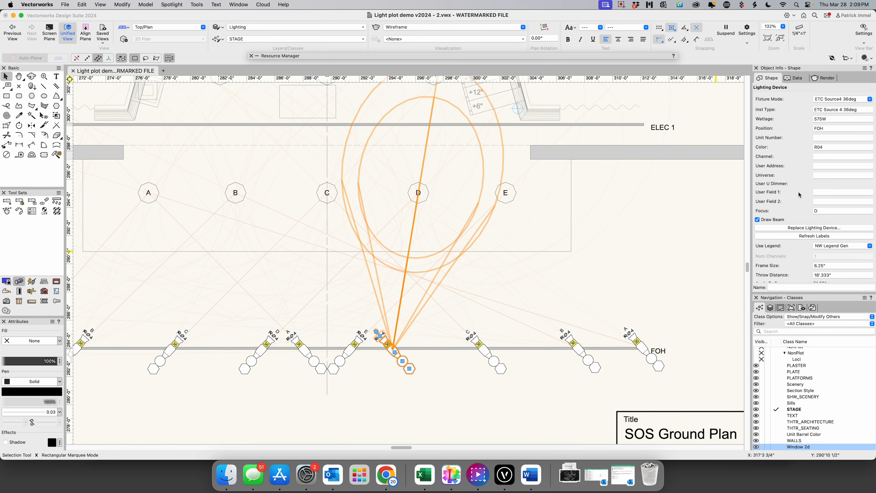
{"action": "double_click", "coordinate": [826, 210]}
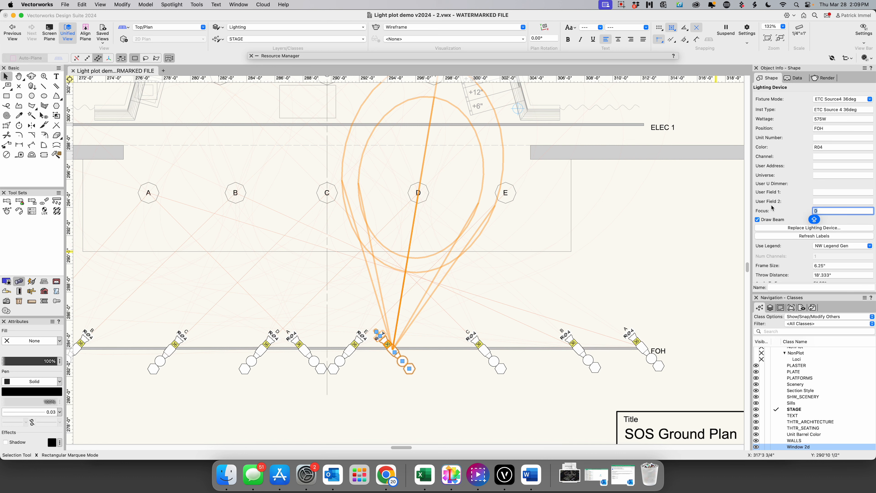
{"action": "type", "text": "B"}
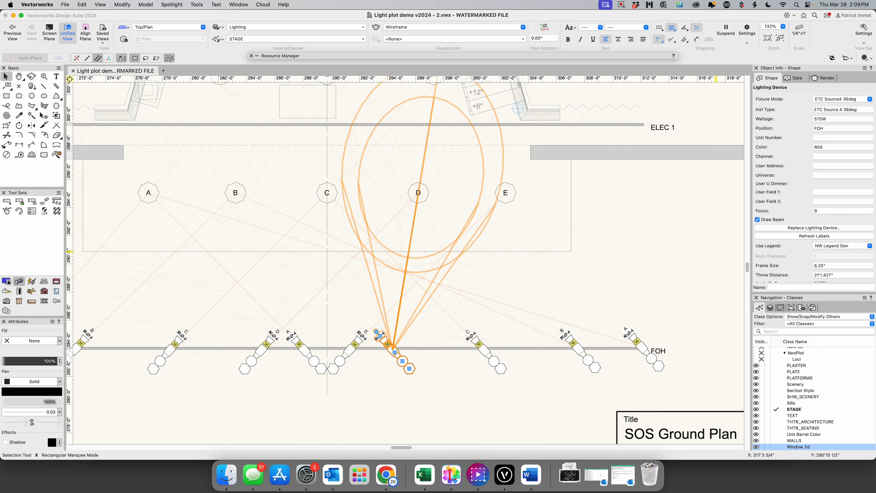
{"action": "key", "text": "Return"}
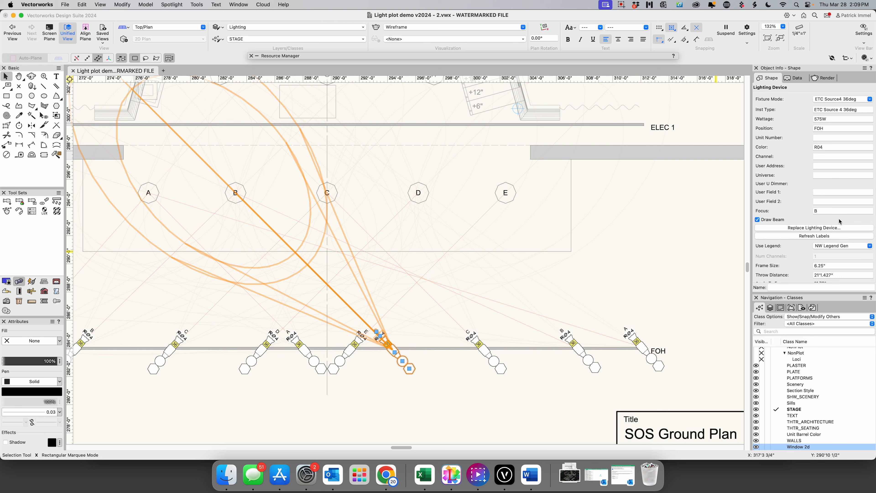
Step: Set the focus of the two mirrored lighting devices nearest the labeled end of the FOH pipe to D and E, with E outermost
{"action": "left_click", "coordinate": [588, 360]}
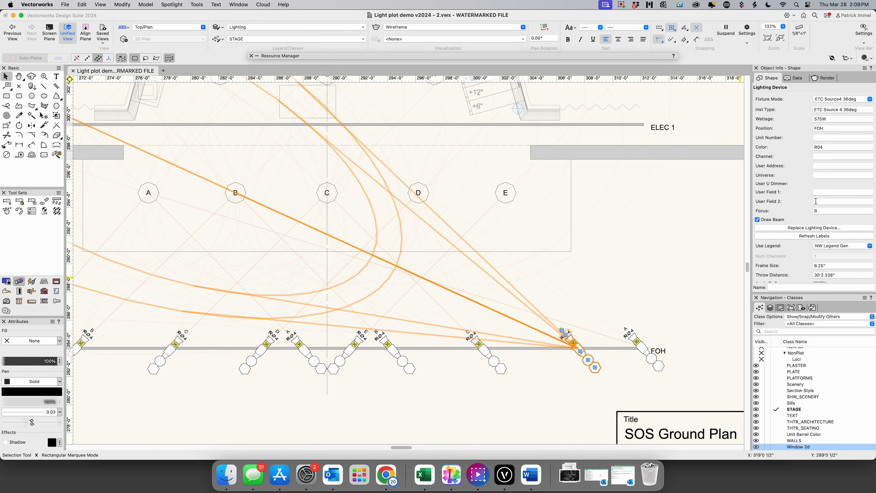
{"action": "double_click", "coordinate": [819, 211]}
{"action": "type", "text": "D"}
{"action": "key", "text": "Return"}
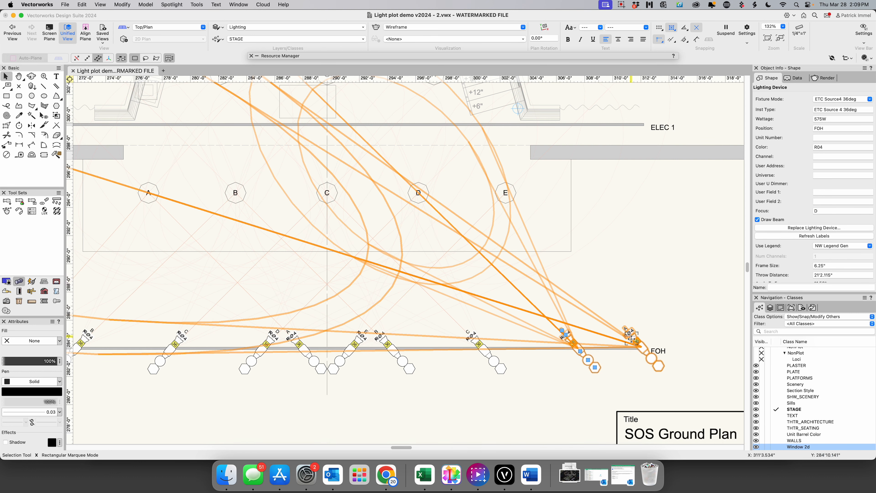
{"action": "left_click", "coordinate": [631, 339]}
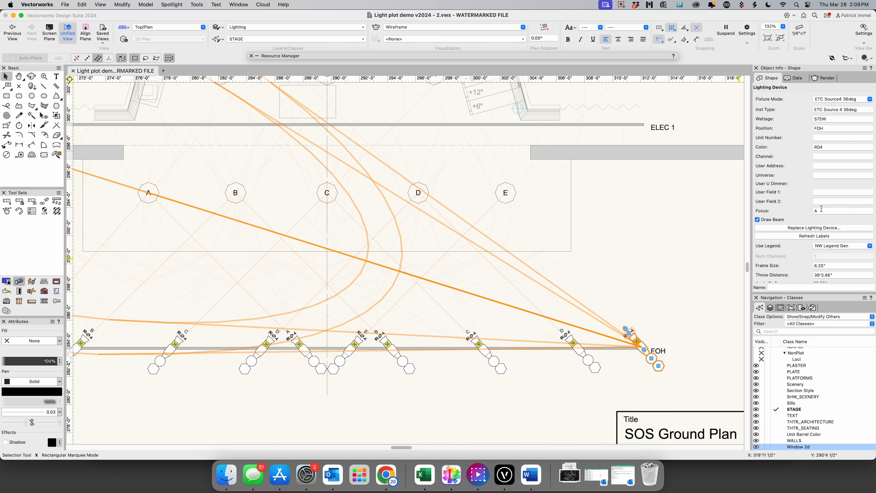
{"action": "double_click", "coordinate": [822, 210]}
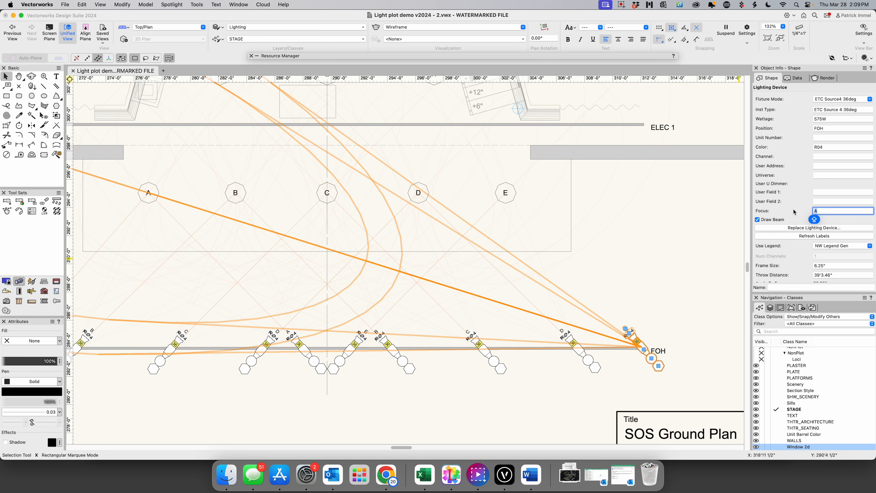
{"action": "type", "text": "E"}
{"action": "key", "text": "Return"}
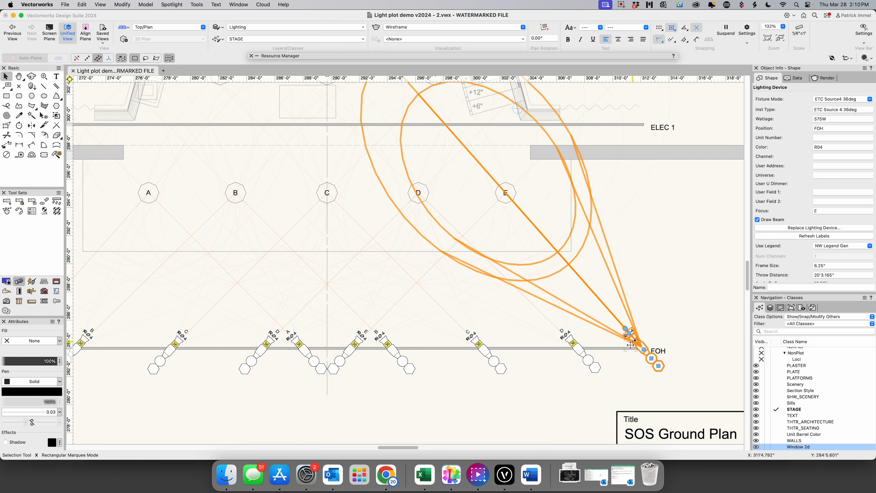
Step: Select all five mirrored FOH lighting devices and set their color to R60
{"action": "left_click", "coordinate": [586, 358], "text": "shift"}
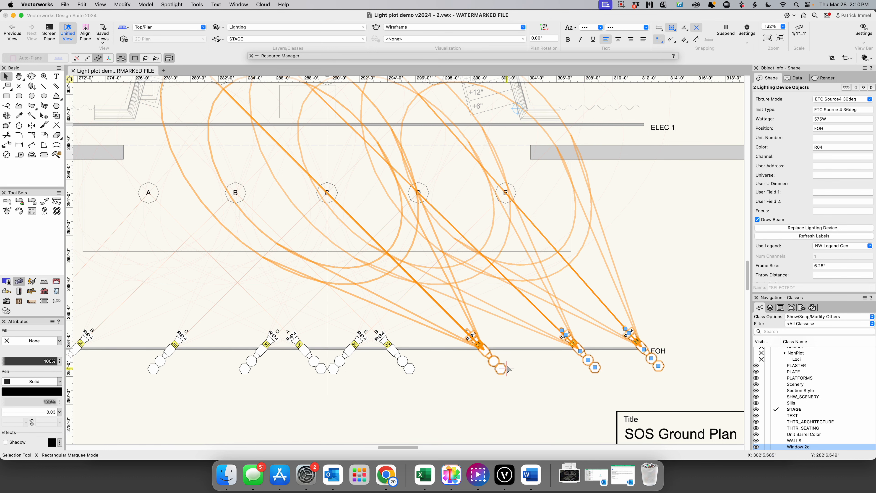
{"action": "left_click", "coordinate": [494, 361], "text": "shift"}
{"action": "left_click", "coordinate": [404, 367], "text": "shift"}
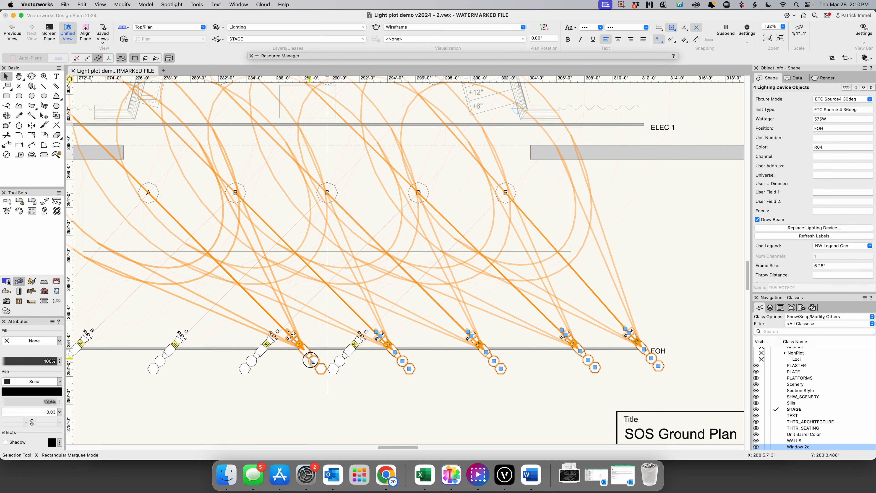
{"action": "left_click", "coordinate": [312, 360], "text": "shift"}
{"action": "left_click", "coordinate": [821, 146]}
{"action": "type", "text": "R0"}
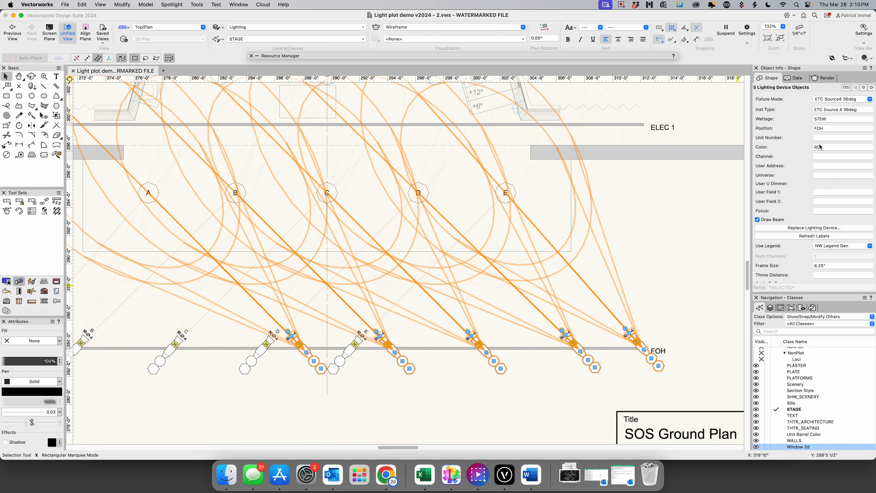
{"action": "type", "text": "4"}
{"action": "mouse_move", "coordinate": [815, 148]}
{"action": "left_mouse_down"}
{"action": "mouse_move", "coordinate": [830, 147]}
{"action": "mouse_move", "coordinate": [818, 148]}
{"action": "left_mouse_up"}
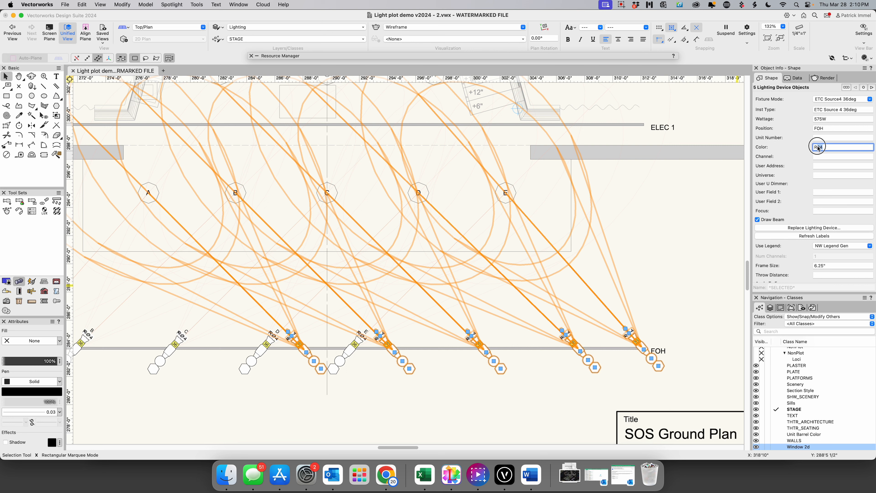
{"action": "type", "text": "60"}
{"action": "key", "text": "Return"}
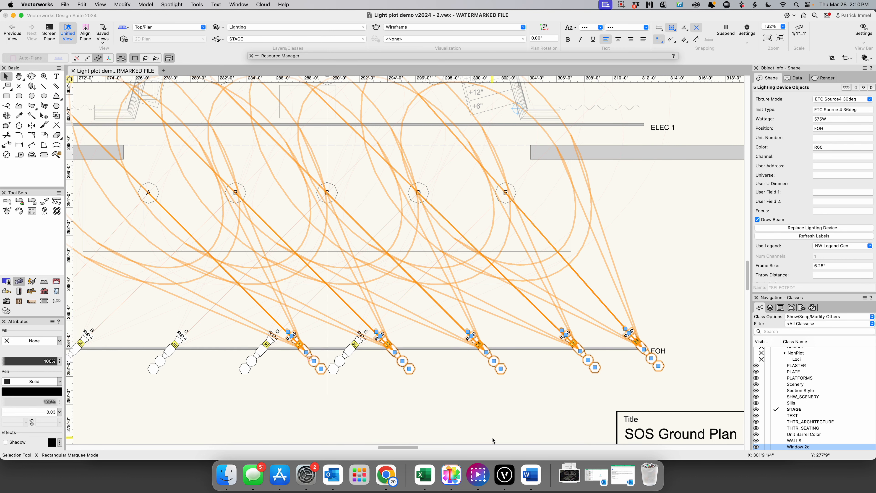
Step: Add the five original devices to the selection and turn off beam drawing for all ten FOH lighting devices
{"action": "left_click", "coordinate": [411, 448]}
{"action": "left_click_drag", "start_coordinate": [409, 449], "coordinate": [399, 449]}
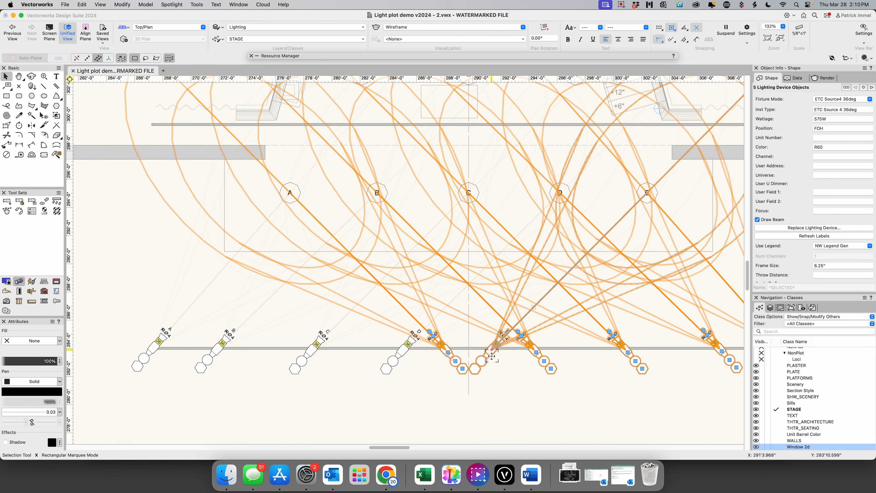
{"action": "left_click", "coordinate": [492, 356], "text": "shift"}
{"action": "left_click", "coordinate": [401, 357], "text": "shift"}
{"action": "left_click", "coordinate": [302, 359], "text": "shift"}
{"action": "left_click", "coordinate": [209, 359], "text": "shift"}
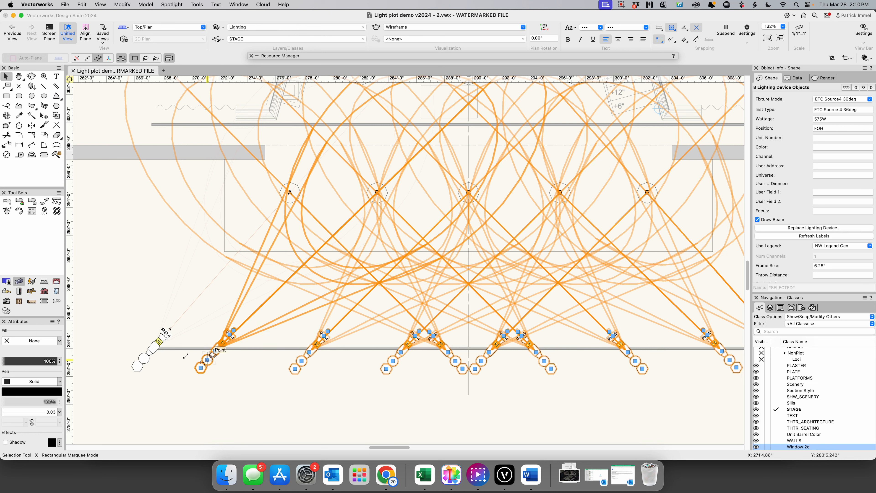
{"action": "left_click", "coordinate": [152, 350], "text": "shift"}
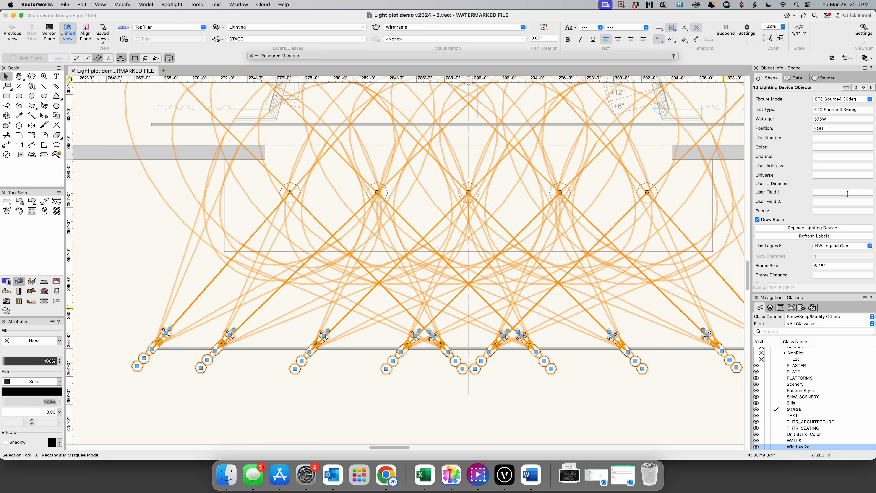
{"action": "left_click", "coordinate": [758, 220]}
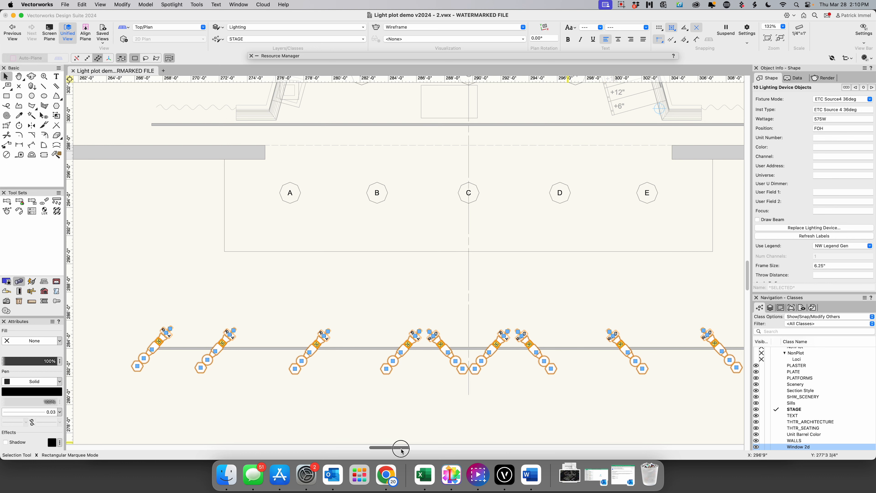
{"action": "left_click_drag", "start_coordinate": [401, 448], "coordinate": [408, 449]}
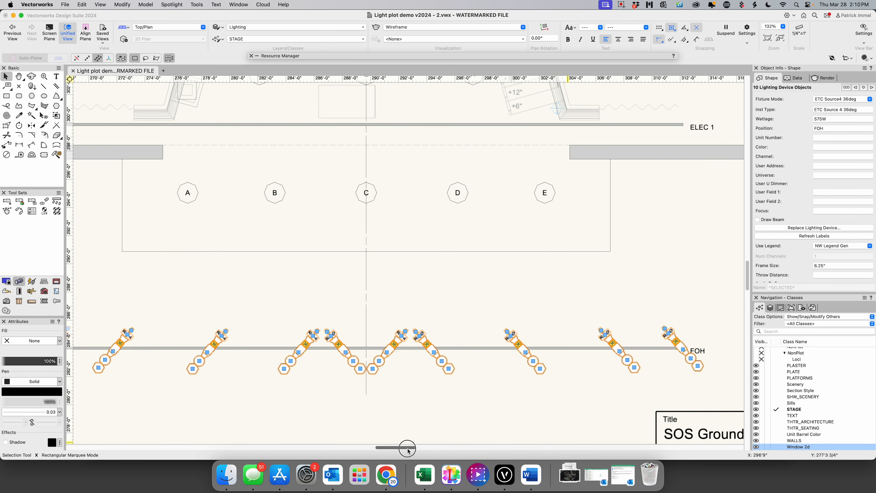
{"action": "left_click_drag", "start_coordinate": [751, 279], "coordinate": [759, 265]}
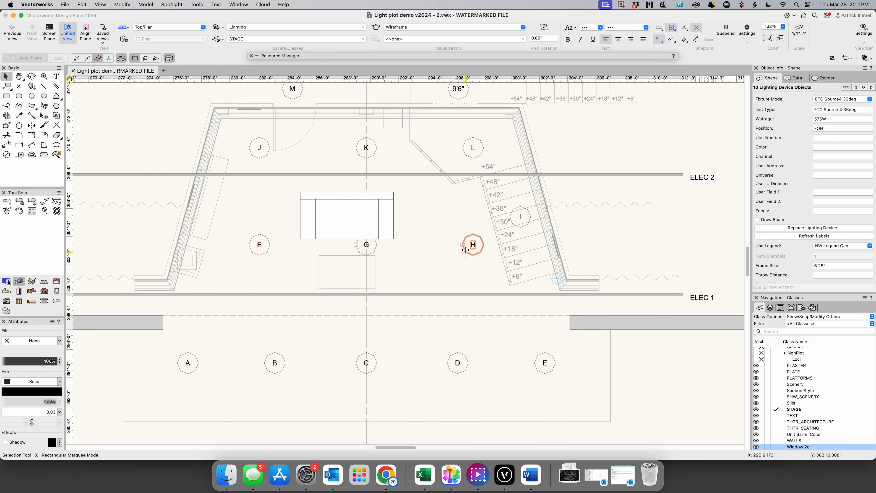
{"action": "scroll", "coordinate": [467, 251], "scroll_direction": "down", "scroll_amount": 1}
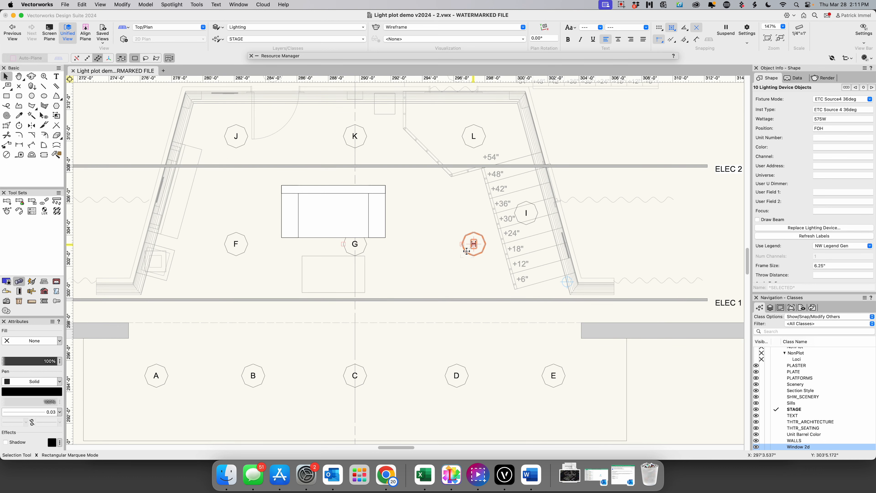
{"action": "scroll", "coordinate": [466, 252], "scroll_direction": "down", "scroll_amount": 2}
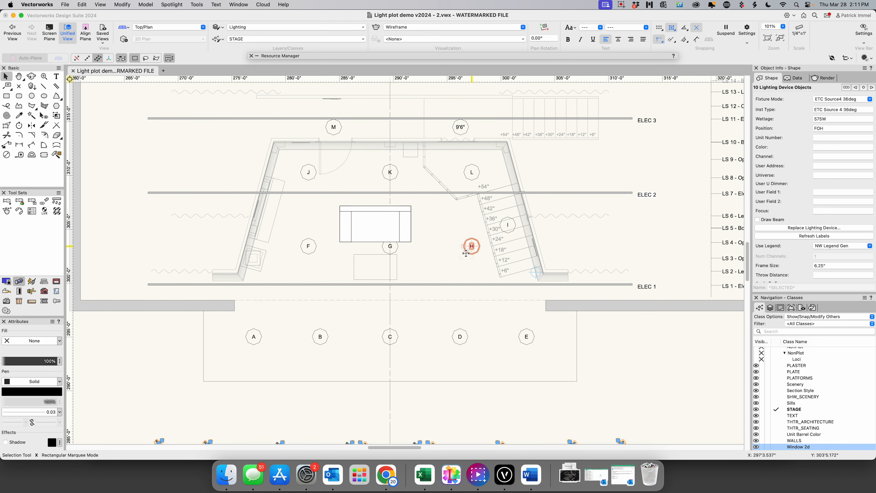
{"action": "scroll", "coordinate": [550, 354], "scroll_direction": "down", "scroll_amount": 2}
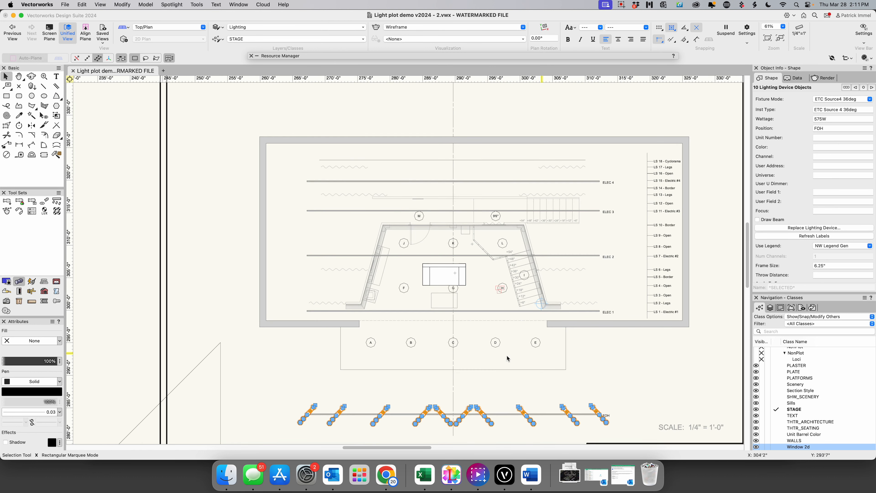